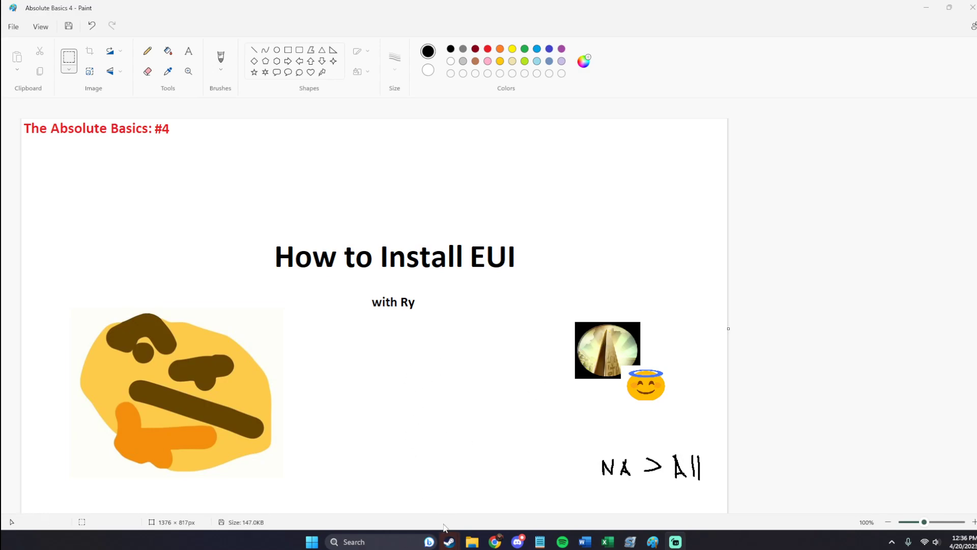
- Switch to Steam and open the Civilization No Quitters group from the profile's groups list
{"action": "mouse_move", "coordinate": [451, 543]}
{"action": "left_click", "coordinate": [437, 487]}
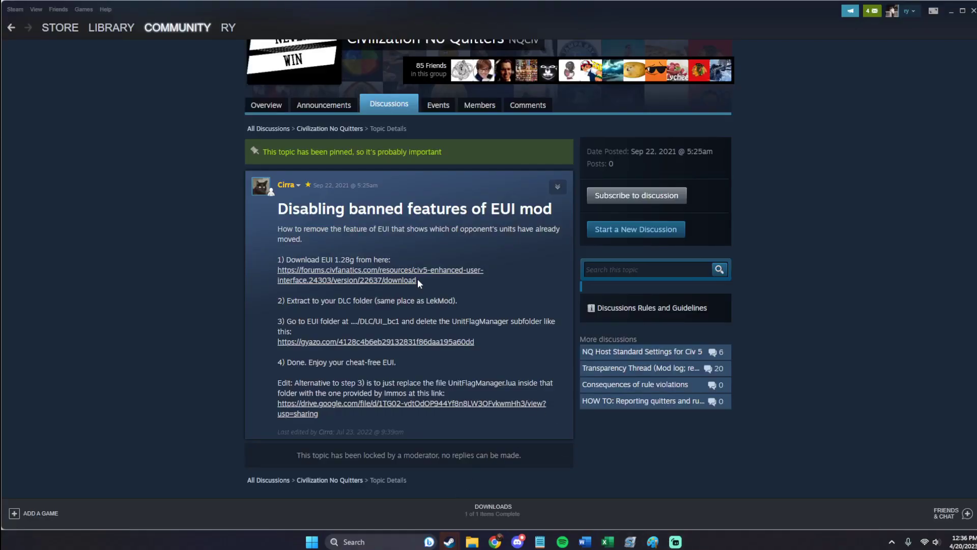
{"action": "mouse_move", "coordinate": [79, 30]}
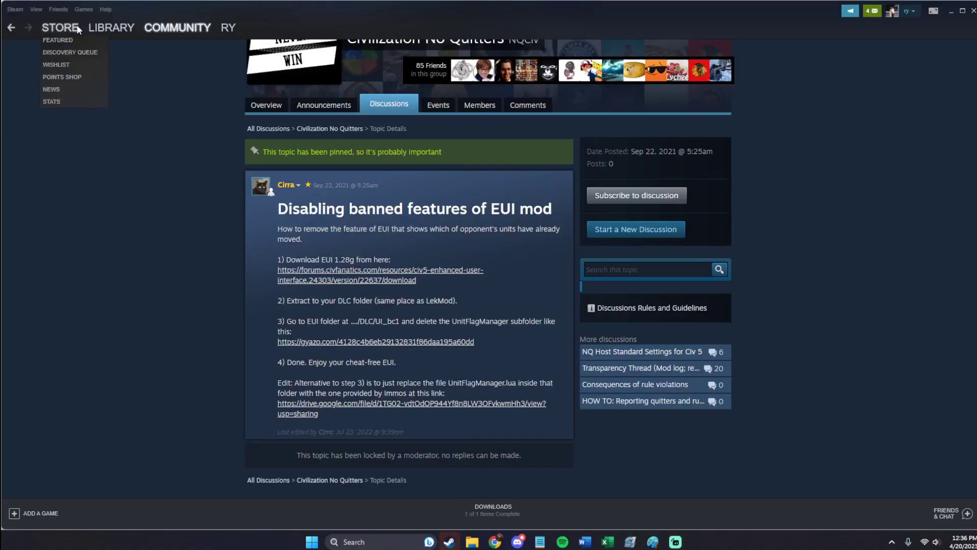
{"action": "left_click", "coordinate": [176, 28]}
{"action": "mouse_move", "coordinate": [212, 32]}
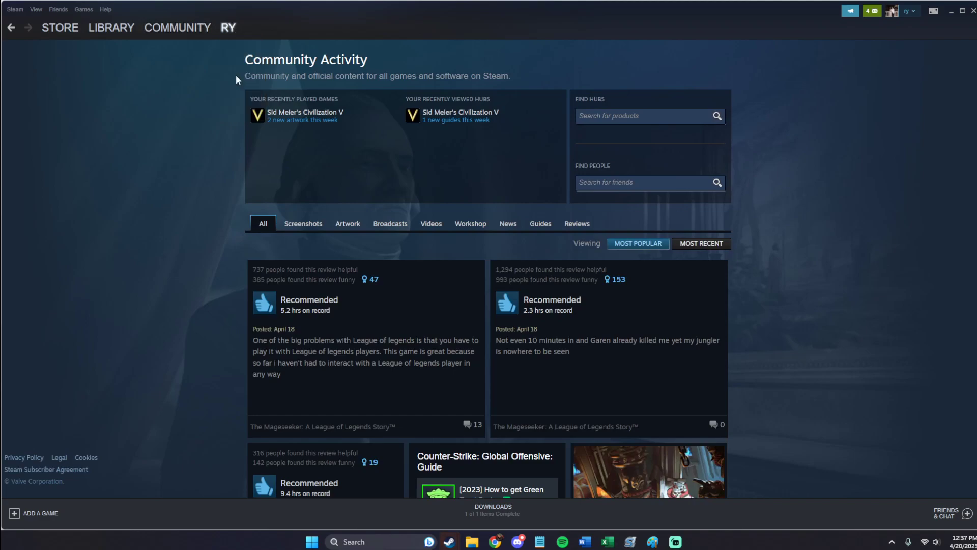
{"action": "left_click", "coordinate": [236, 76]}
{"action": "left_click", "coordinate": [404, 164]}
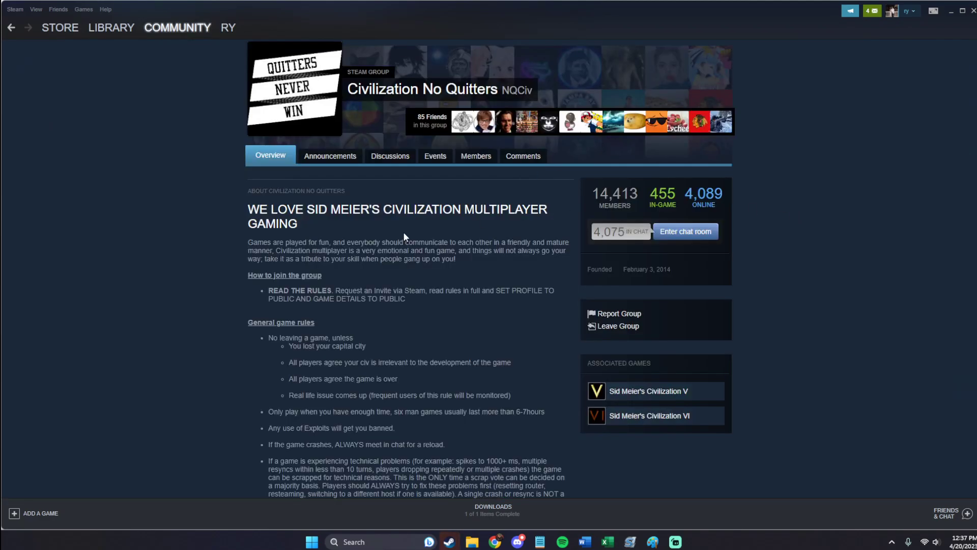
- Open the pinned topic "Disabling banned features of EUI mod" in the group's discussions
{"action": "scroll", "coordinate": [404, 235], "scroll_direction": "down", "scroll_amount": 15}
{"action": "scroll", "coordinate": [610, 346], "scroll_direction": "up", "scroll_amount": 13}
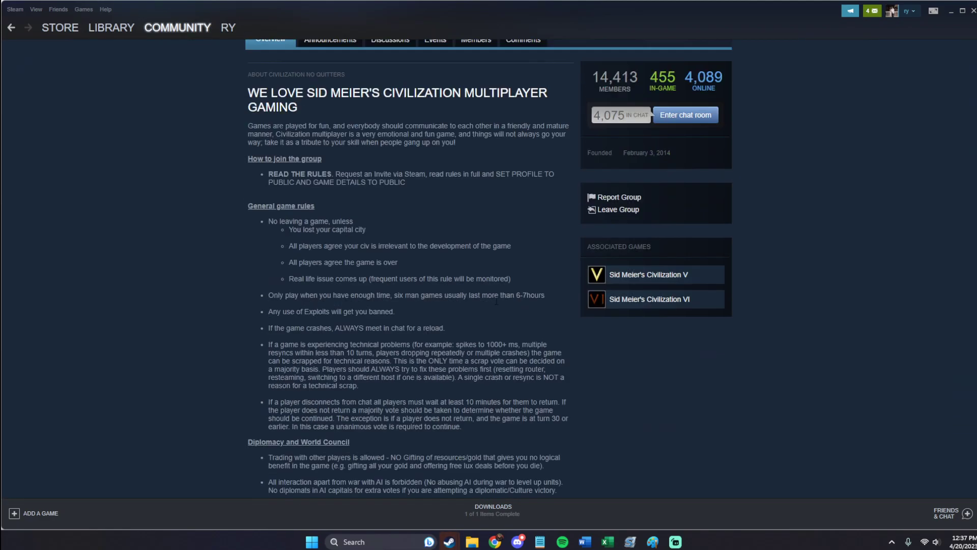
{"action": "scroll", "coordinate": [497, 301], "scroll_direction": "up", "scroll_amount": 3}
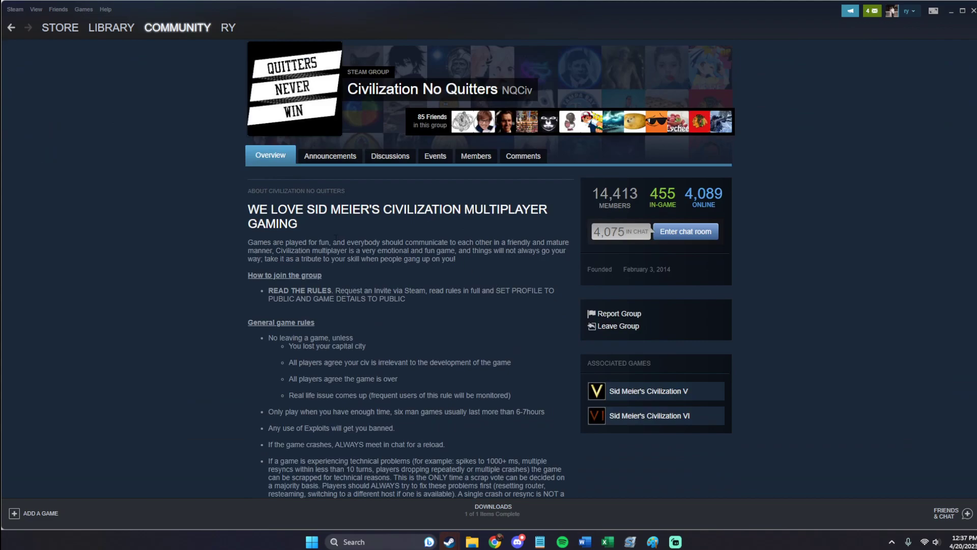
{"action": "left_click", "coordinate": [398, 168]}
{"action": "scroll", "coordinate": [356, 226], "scroll_direction": "down", "scroll_amount": 2}
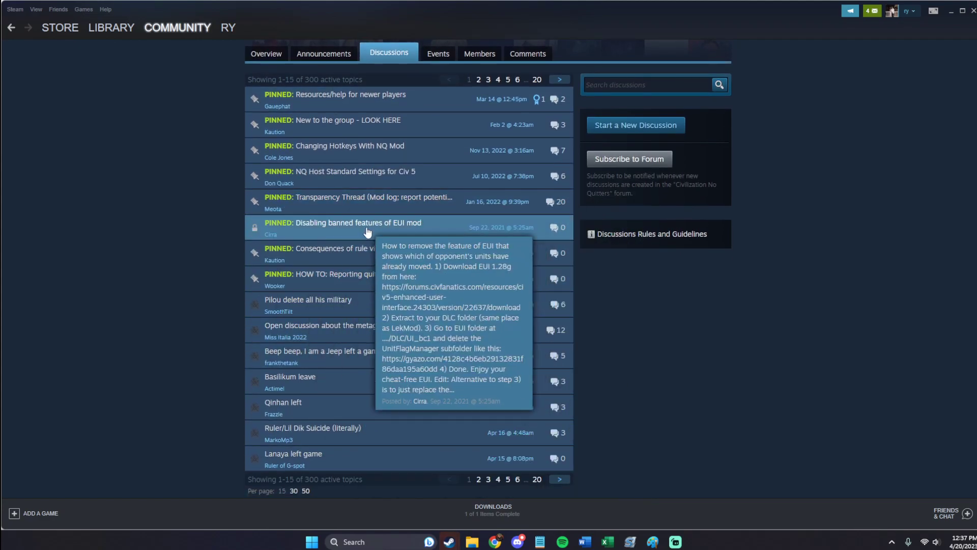
{"action": "left_click", "coordinate": [367, 224]}
{"action": "scroll", "coordinate": [478, 283], "scroll_direction": "down", "scroll_amount": 1}
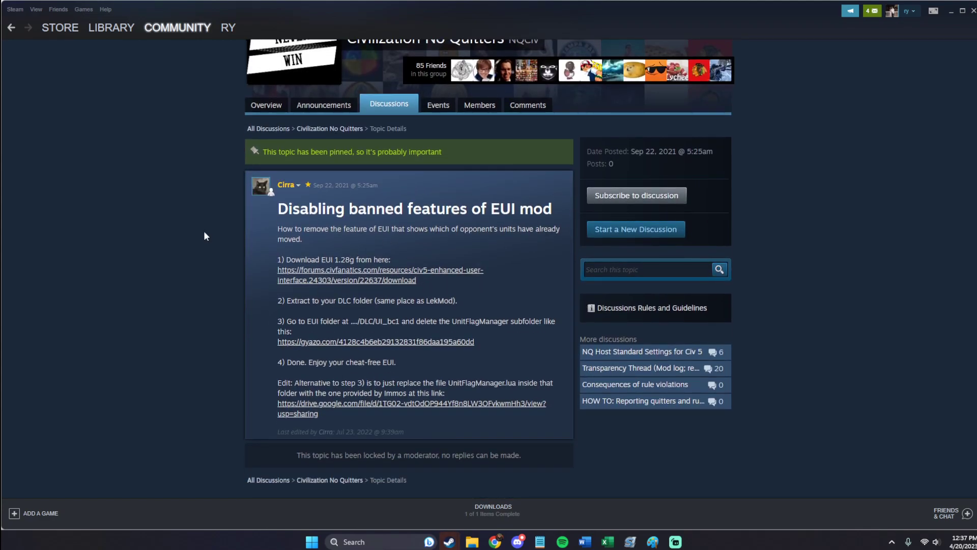
- Highlight the post's first instruction, the line about downloading EUI 1.28g
{"action": "left_click_drag", "start_coordinate": [273, 262], "coordinate": [403, 262]}
{"action": "left_click", "coordinate": [405, 263]}
{"action": "left_click_drag", "start_coordinate": [260, 260], "coordinate": [377, 260]}
{"action": "left_click", "coordinate": [397, 260]}
{"action": "left_click_drag", "start_coordinate": [274, 261], "coordinate": [392, 260]}
{"action": "left_click", "coordinate": [420, 259]}
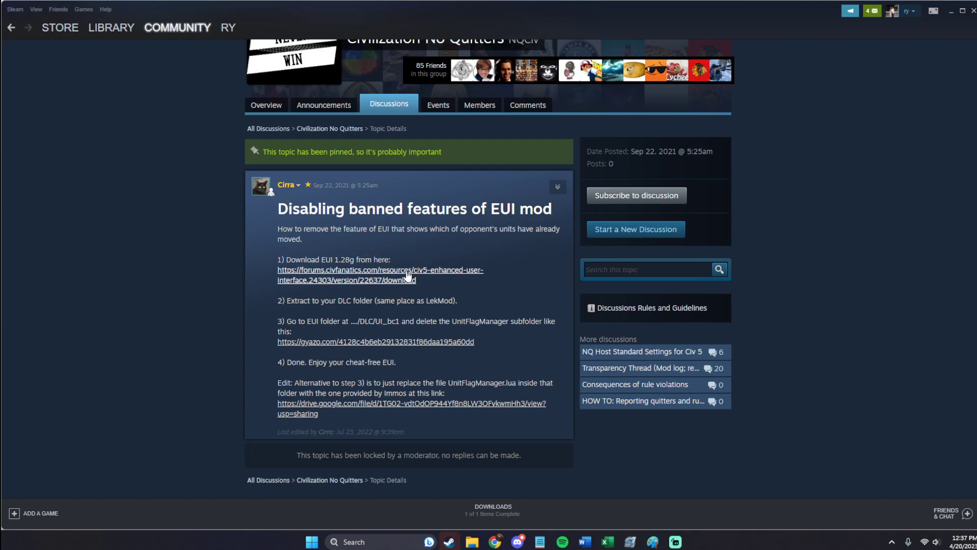
- In Chrome, continue to the UnitFlagManager.lua page and save the EUI archive as 55756-eui_v1_28g (3) in Downloads
{"action": "mouse_move", "coordinate": [495, 540]}
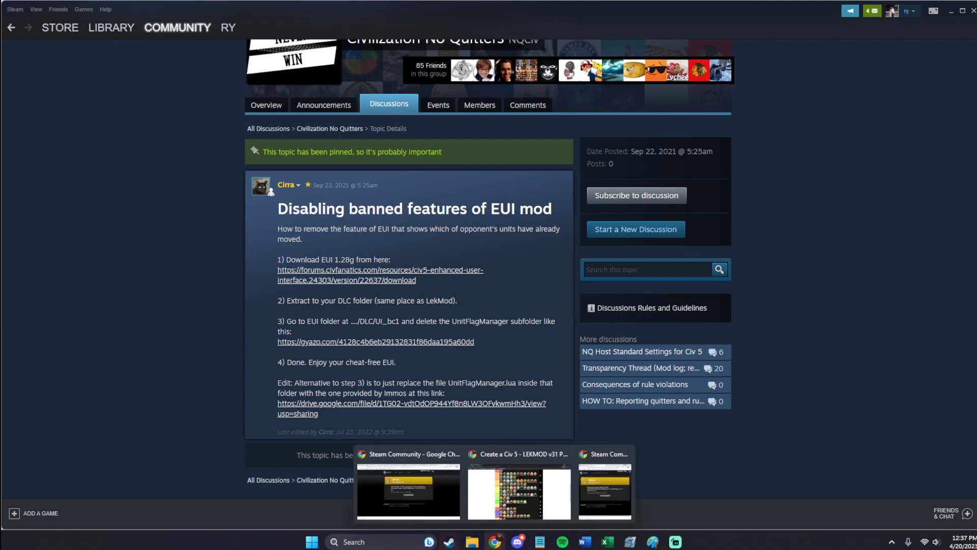
{"action": "left_click", "coordinate": [589, 520]}
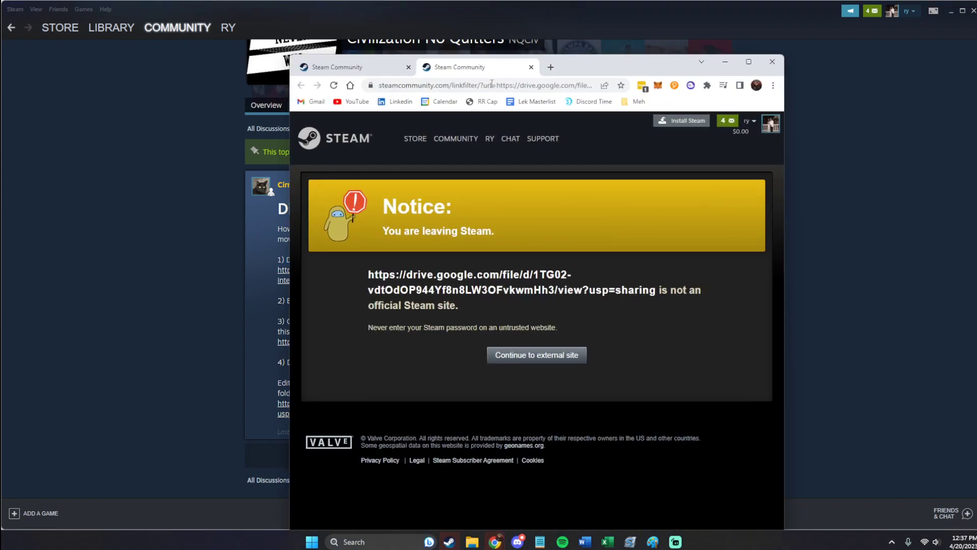
{"action": "left_click", "coordinate": [495, 363]}
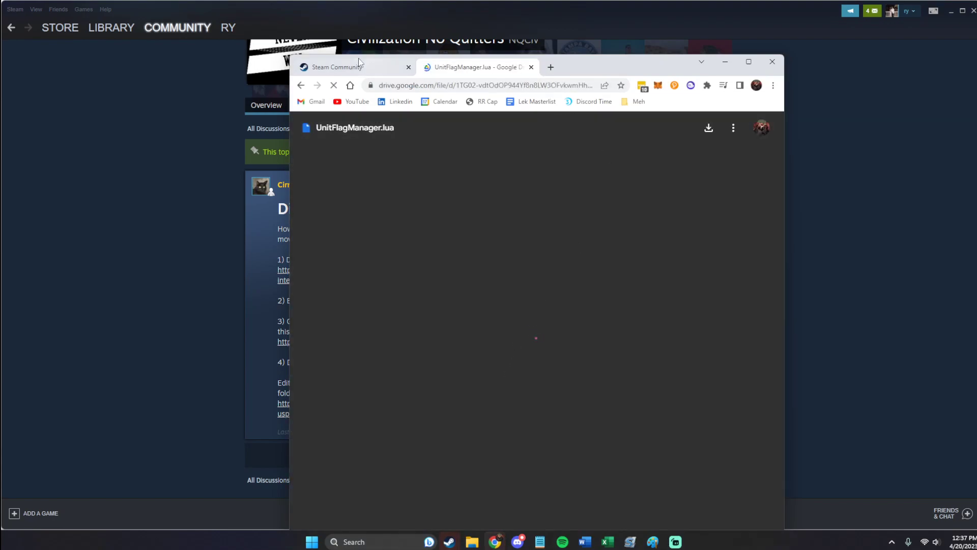
{"action": "left_click", "coordinate": [359, 64]}
{"action": "left_click", "coordinate": [518, 359]}
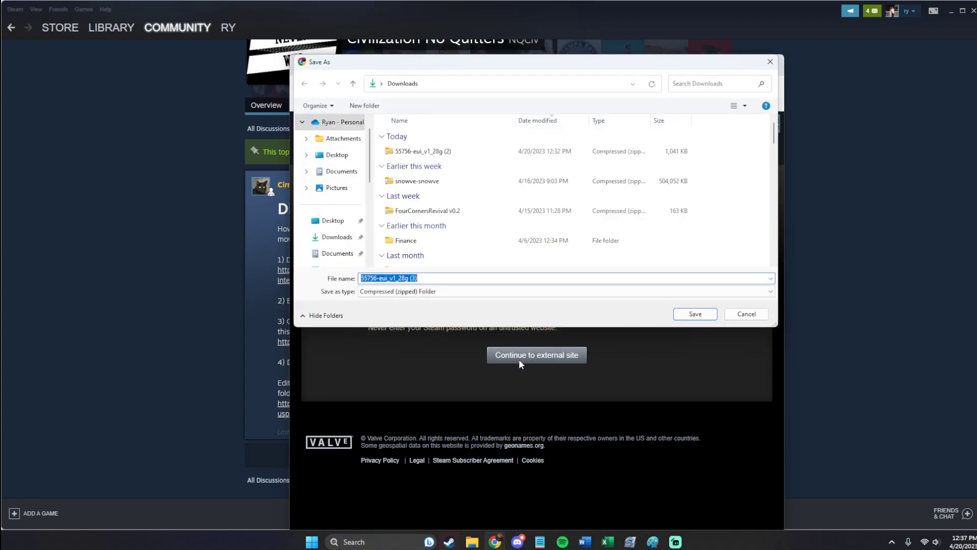
{"action": "left_click", "coordinate": [691, 313]}
{"action": "left_click_drag", "start_coordinate": [651, 64], "coordinate": [976, 81]}
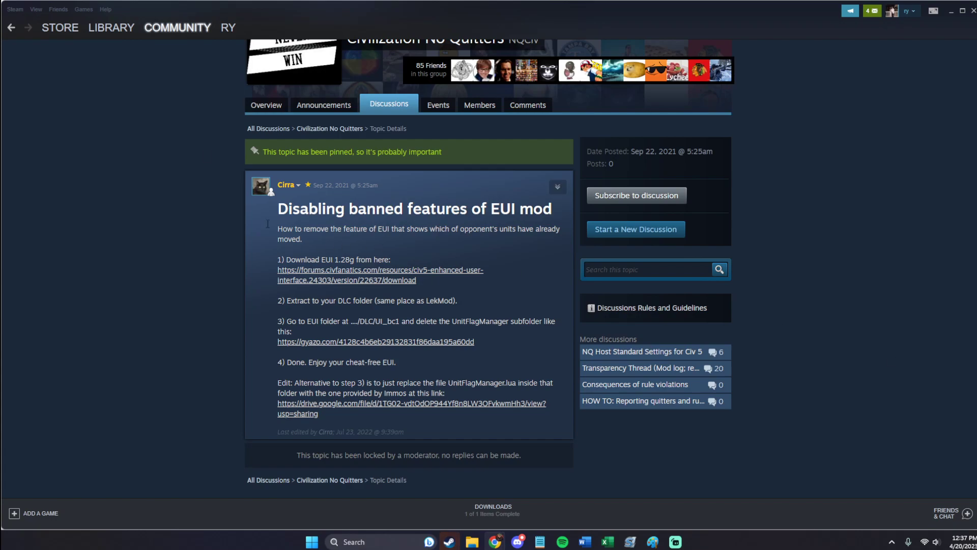
- Browse the local files of Sid Meier's Civilization V from its properties in the Steam library
{"action": "left_click", "coordinate": [99, 41]}
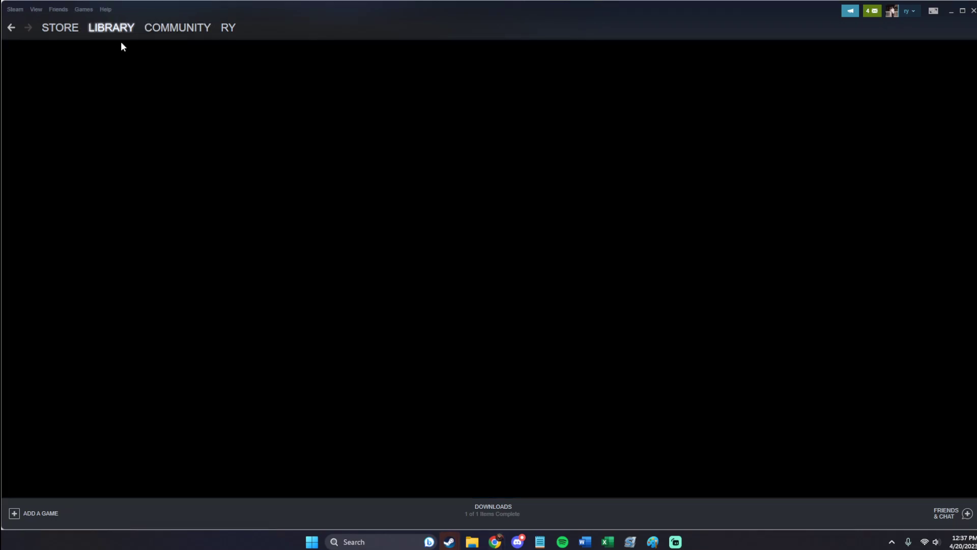
{"action": "right_click", "coordinate": [229, 251]}
{"action": "mouse_move", "coordinate": [270, 285]}
{"action": "left_click", "coordinate": [250, 311]}
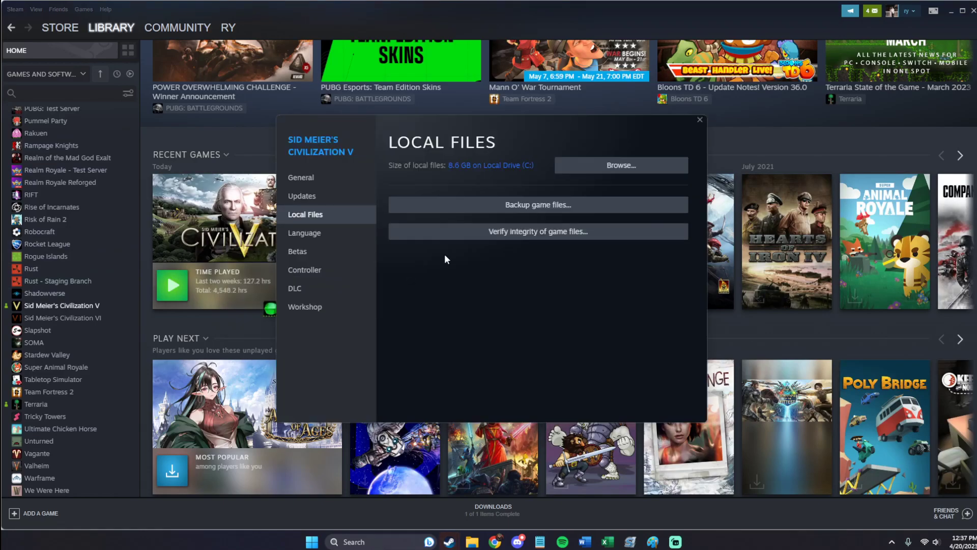
{"action": "left_click", "coordinate": [305, 195]}
{"action": "left_click", "coordinate": [305, 178]}
{"action": "left_click", "coordinate": [334, 215]}
{"action": "left_click", "coordinate": [655, 168]}
- Bring up the Sid Meier's Civilization V folder window and open its Assets\DLC subfolder
{"action": "mouse_move", "coordinate": [474, 542]}
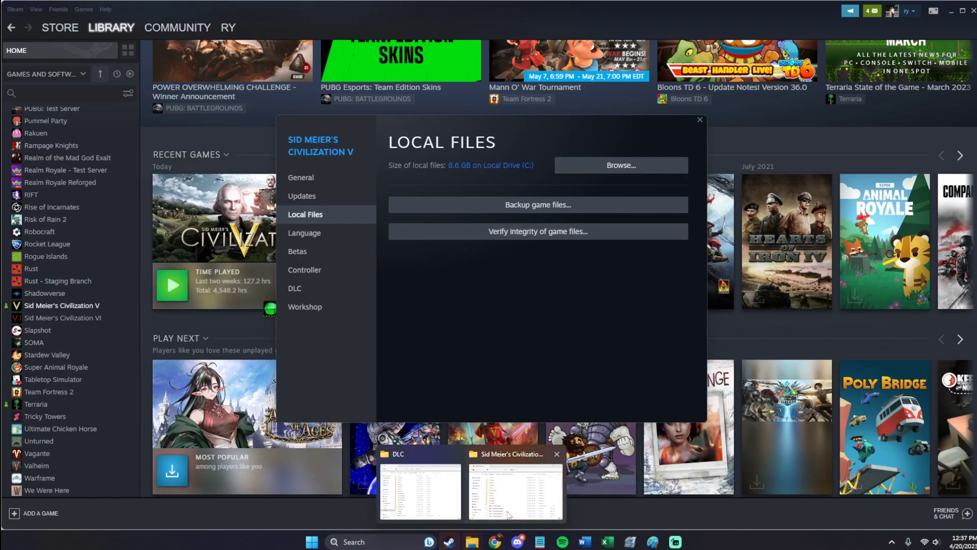
{"action": "left_click", "coordinate": [460, 505]}
{"action": "left_click_drag", "start_coordinate": [341, 68], "coordinate": [525, 110]}
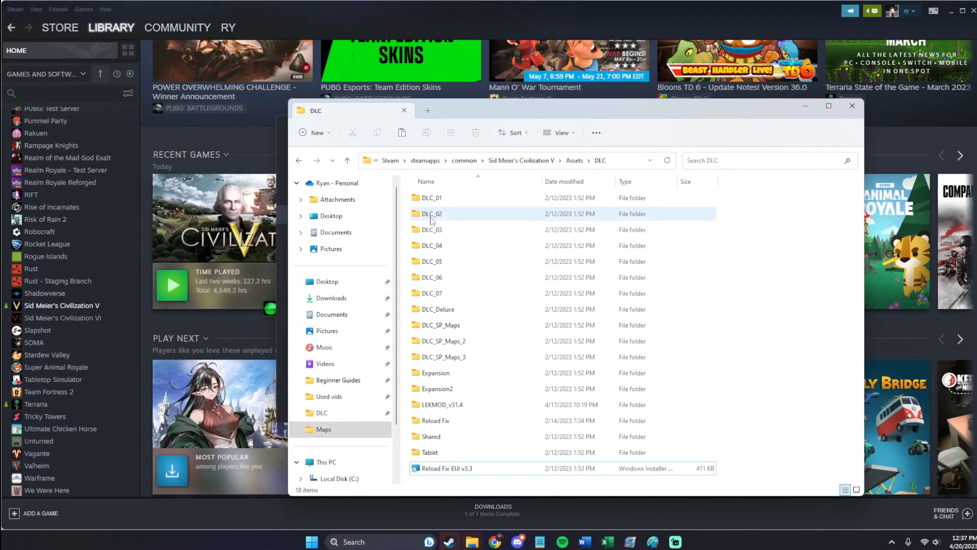
{"action": "mouse_move", "coordinate": [473, 542]}
{"action": "left_click", "coordinate": [560, 483]}
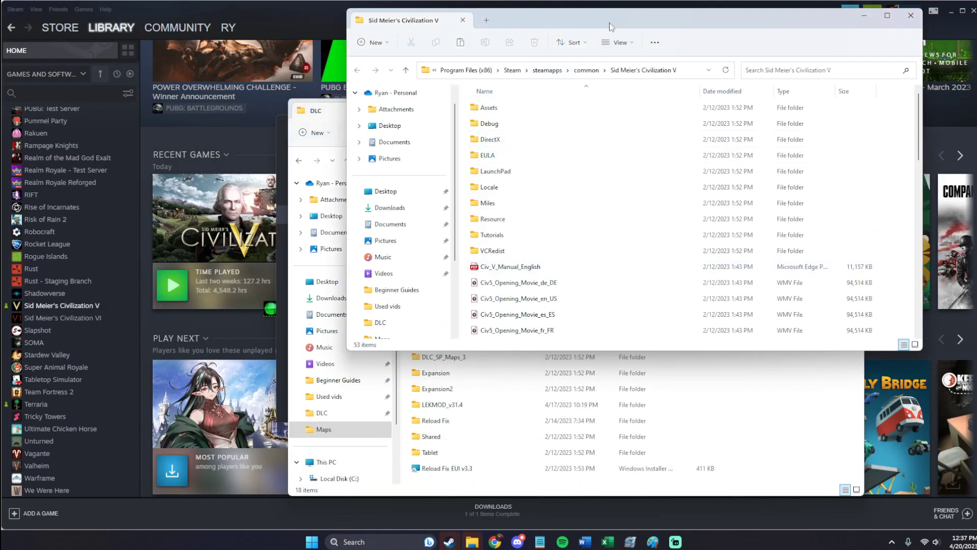
{"action": "left_click_drag", "start_coordinate": [609, 22], "coordinate": [403, 134]}
{"action": "left_click_drag", "start_coordinate": [517, 131], "coordinate": [604, 107]}
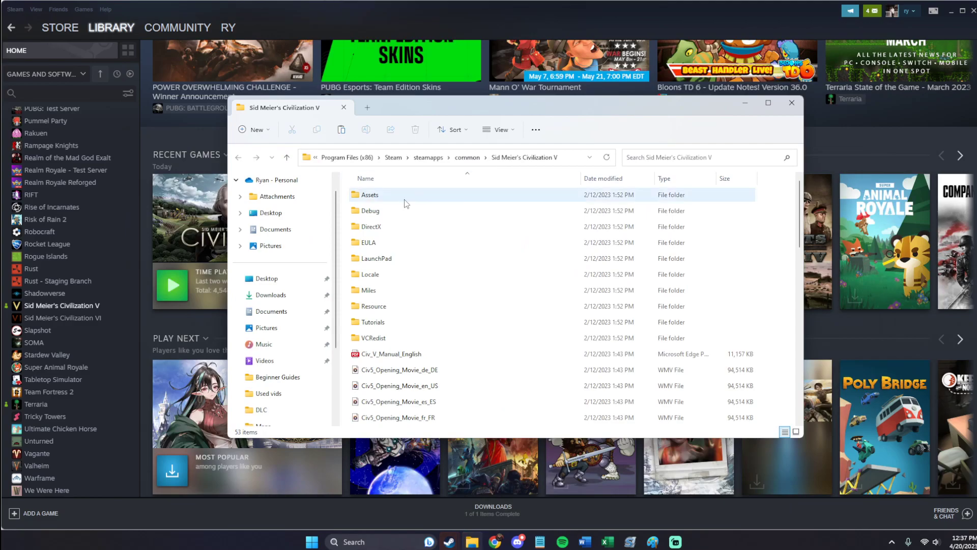
{"action": "double_click", "coordinate": [407, 196]}
{"action": "double_click", "coordinate": [413, 208]}
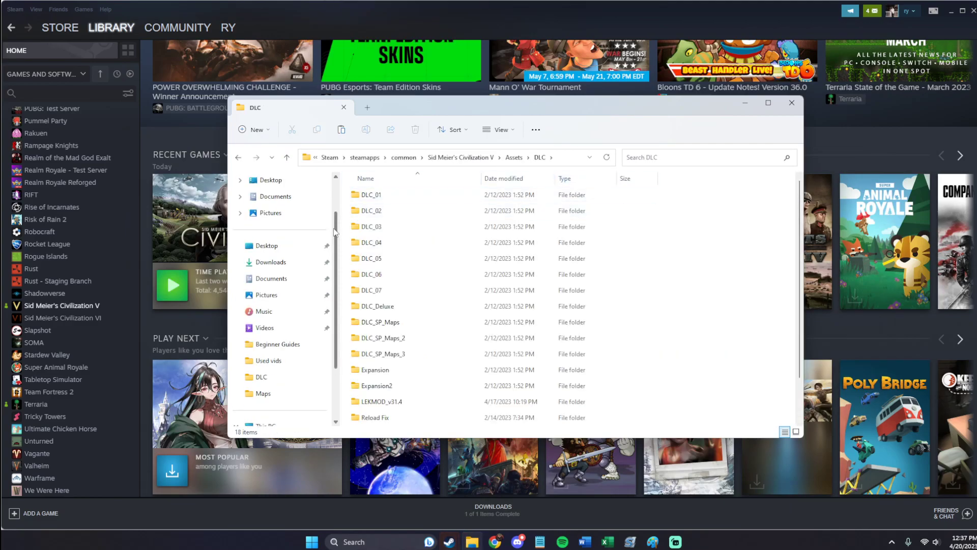
{"action": "scroll", "coordinate": [285, 270], "scroll_direction": "up", "scroll_amount": 3}
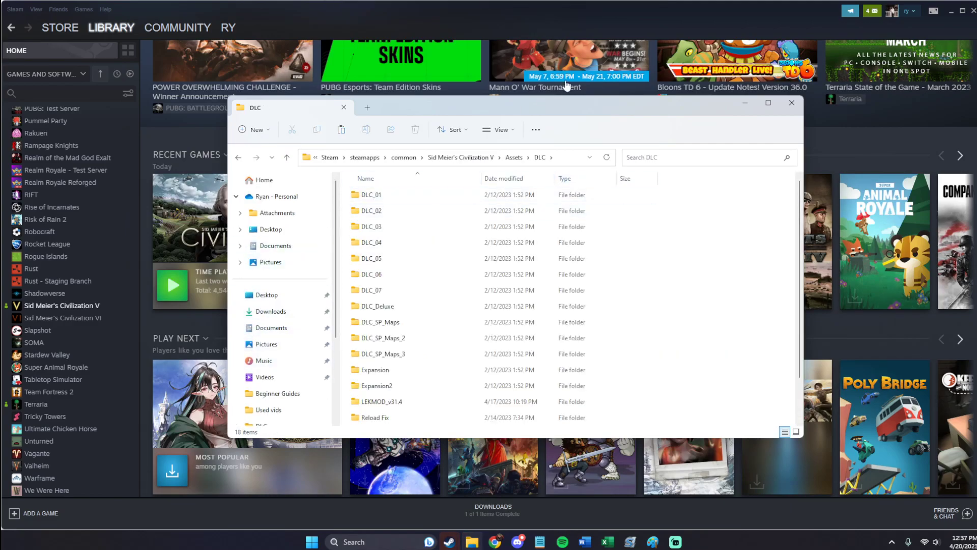
- Extract the 55756-eui_v1_28g (3) zip in Downloads to a folder of the same name
{"action": "left_click", "coordinate": [267, 311]}
{"action": "double_click", "coordinate": [405, 210]}
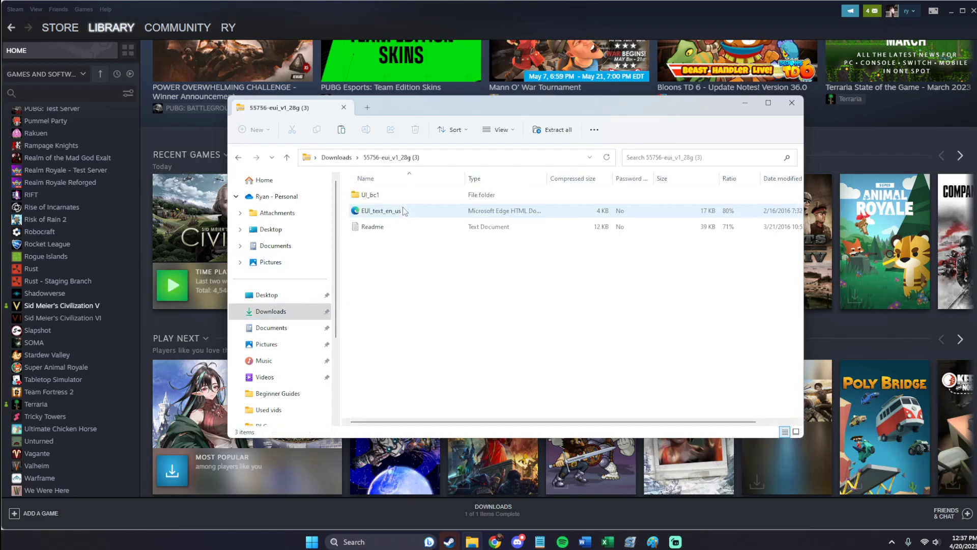
{"action": "left_click", "coordinate": [344, 158]}
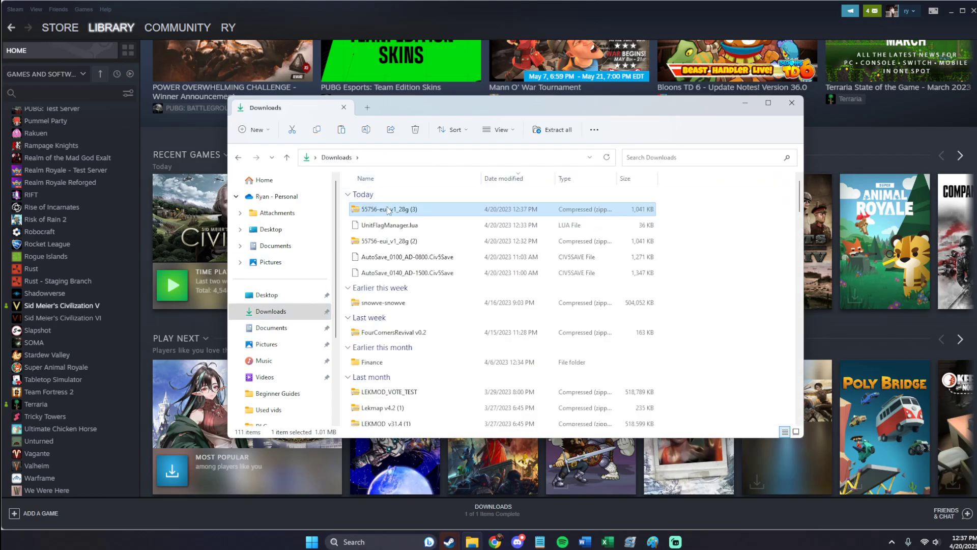
{"action": "right_click", "coordinate": [389, 211]}
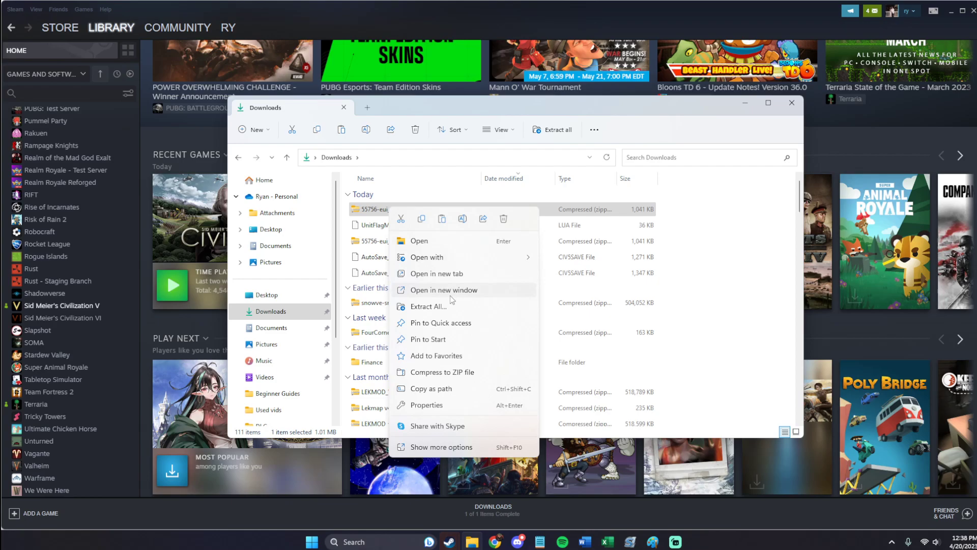
{"action": "left_click", "coordinate": [429, 306]}
{"action": "left_click", "coordinate": [586, 369]}
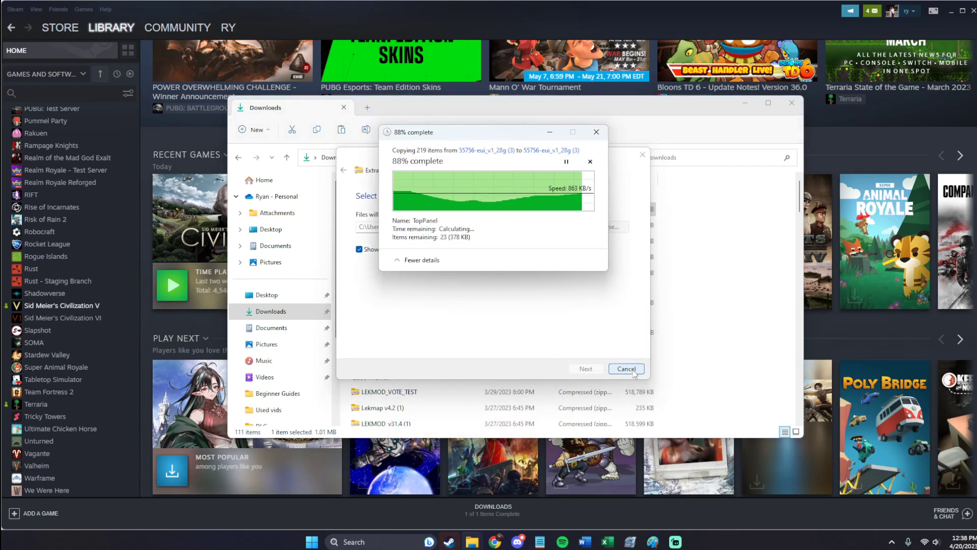
{"action": "left_click", "coordinate": [799, 116]}
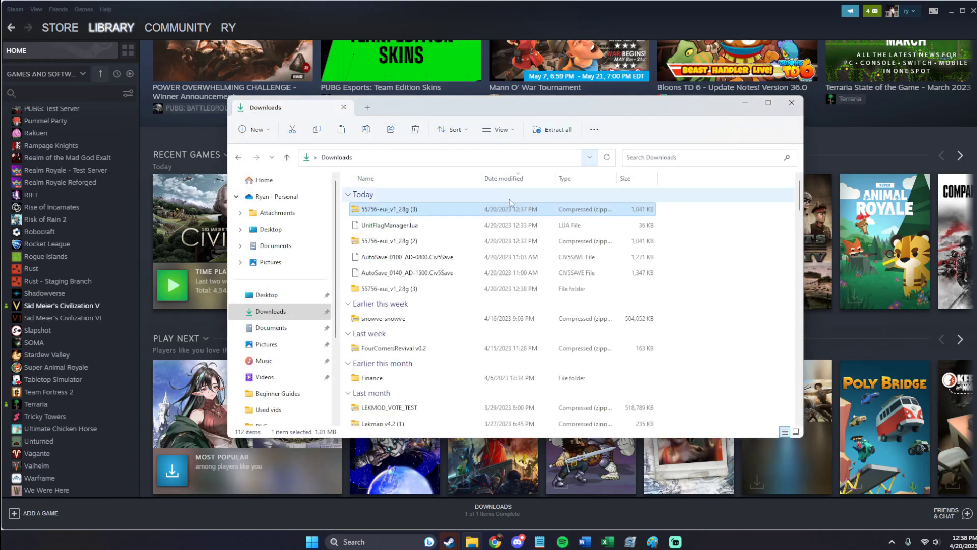
- Copy the extracted 55756-eui_v1_28g (3) folder in Downloads
{"action": "left_click", "coordinate": [509, 294]}
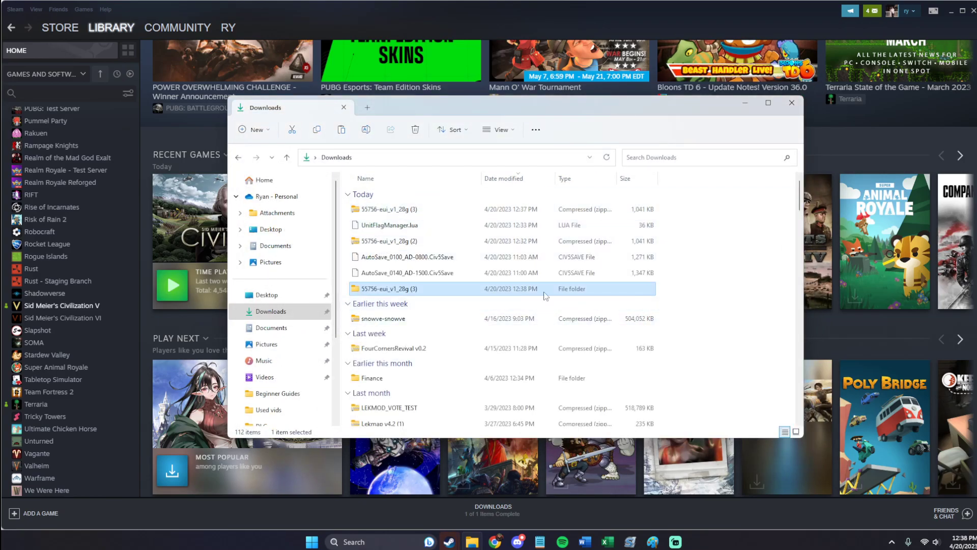
{"action": "double_click", "coordinate": [546, 296]}
{"action": "left_click", "coordinate": [479, 542]}
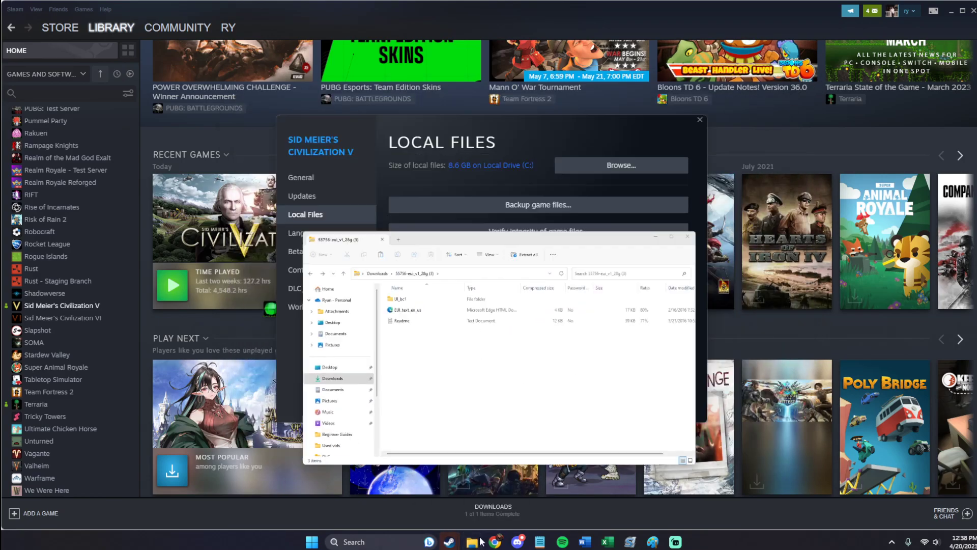
{"action": "left_click", "coordinate": [478, 541]}
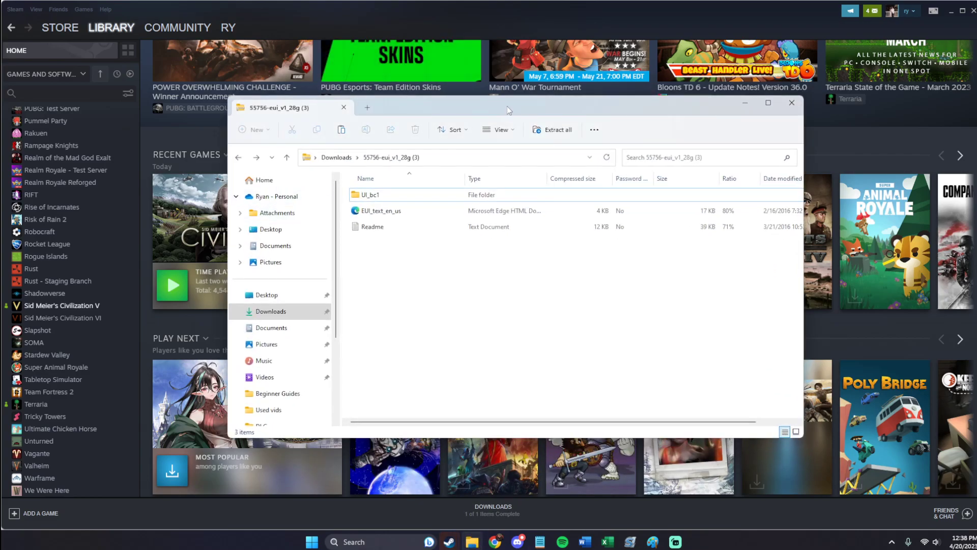
- Reopen the Civilization V install folder from Steam's local files and paste the copied EUI folder into Assets\DLC
{"action": "left_click_drag", "start_coordinate": [507, 107], "coordinate": [373, 294]}
{"action": "left_click", "coordinate": [601, 170]}
{"action": "left_click_drag", "start_coordinate": [264, 299], "coordinate": [359, 142]}
{"action": "mouse_move", "coordinate": [472, 541]}
{"action": "left_click", "coordinate": [531, 483]}
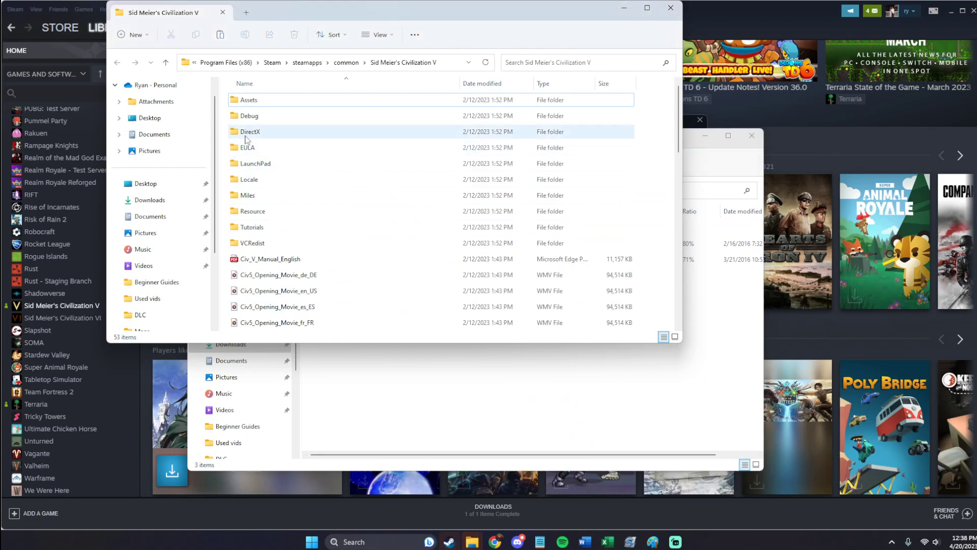
{"action": "double_click", "coordinate": [253, 100]}
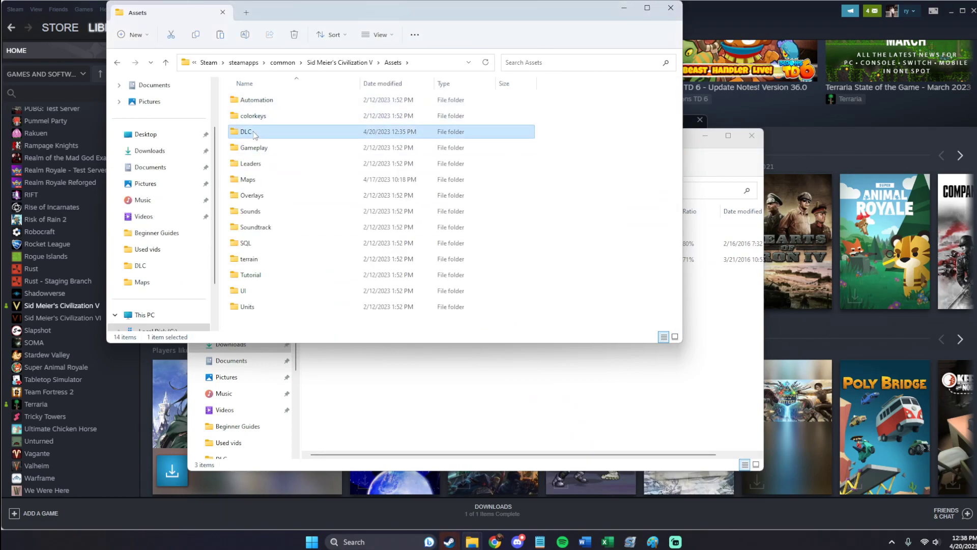
{"action": "double_click", "coordinate": [248, 132]}
{"action": "key", "text": "ctrl+v"}
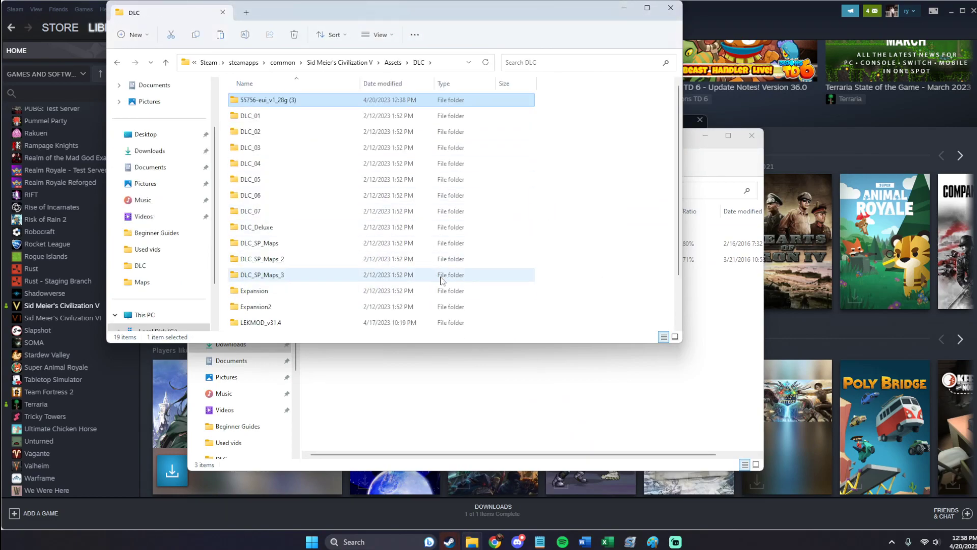
- Go to the Steam profile's groups and open the overview page of the Civilization No Quitters group
{"action": "left_click", "coordinate": [28, 31]}
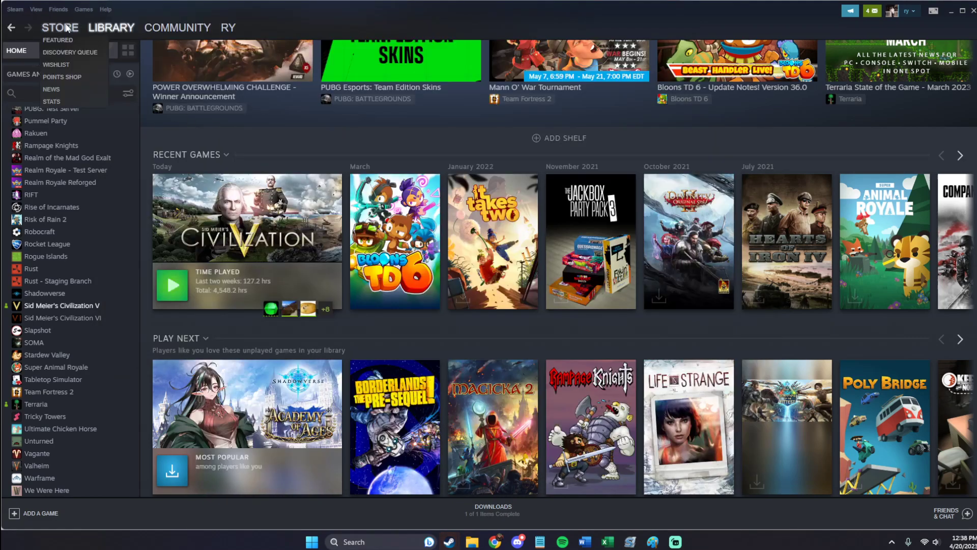
{"action": "left_click", "coordinate": [233, 65]}
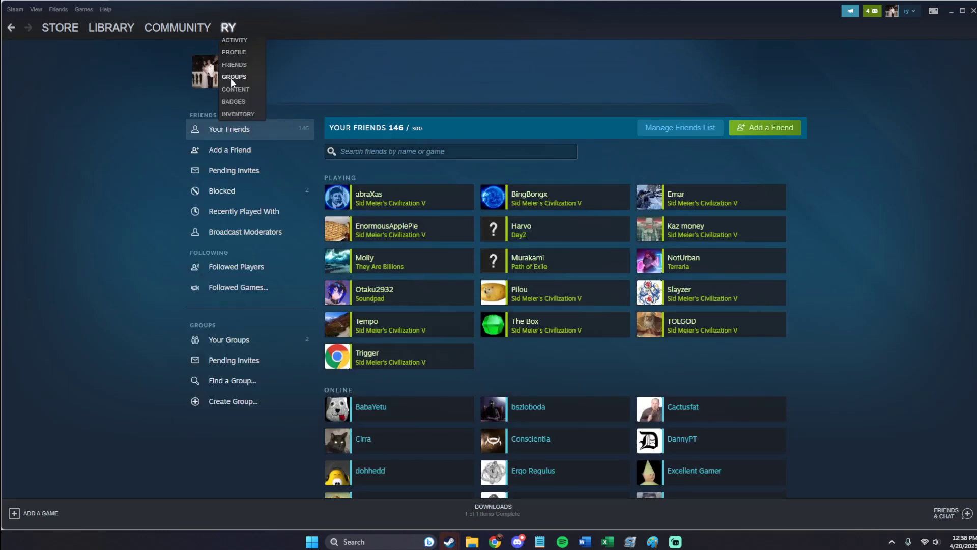
{"action": "left_click", "coordinate": [231, 76]}
{"action": "left_click", "coordinate": [400, 181]}
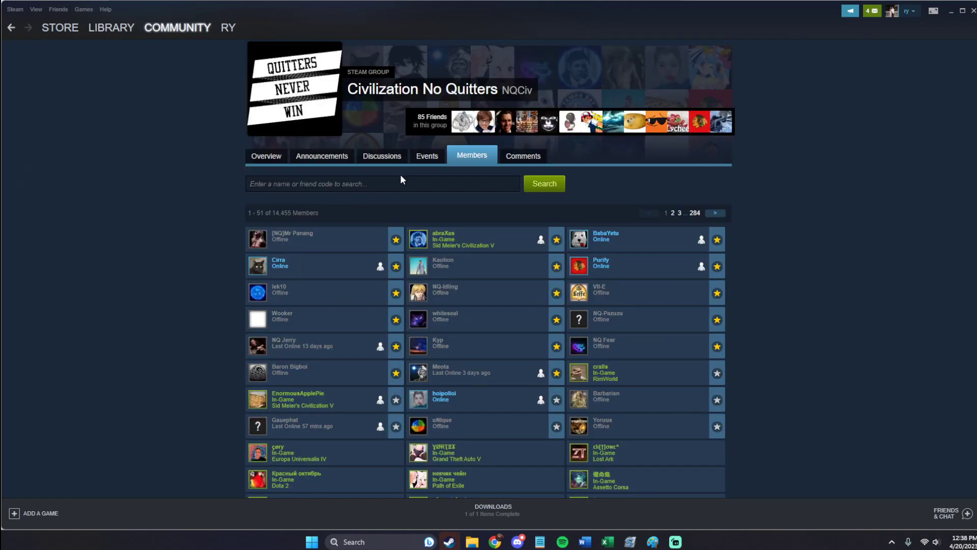
{"action": "key", "text": "alt+Left"}
{"action": "left_click", "coordinate": [406, 164]}
{"action": "scroll", "coordinate": [385, 237], "scroll_direction": "down", "scroll_amount": 9}
{"action": "scroll", "coordinate": [439, 324], "scroll_direction": "up", "scroll_amount": 15}
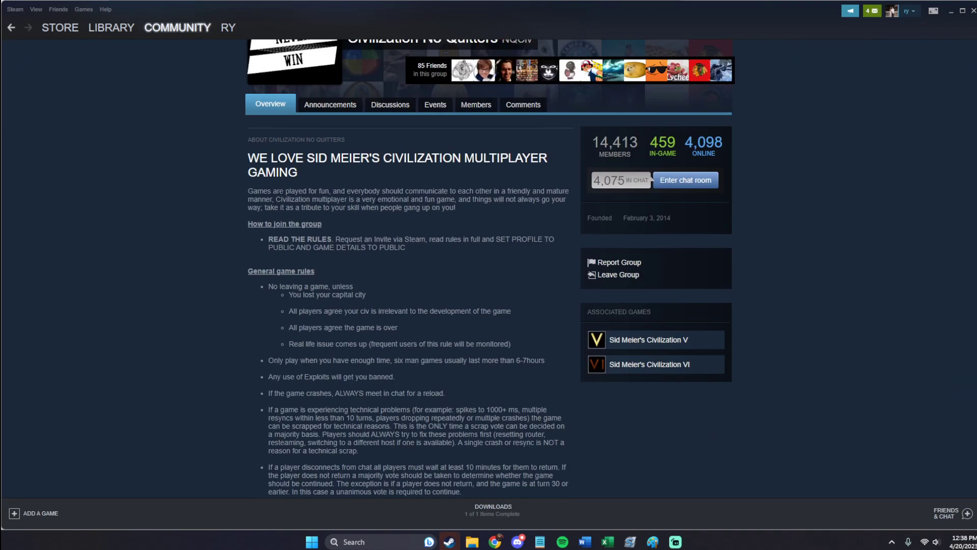
- Open the group's pinned discussion "Disabling banned features of EUI mod" and read step 3 about the UnitFlagManager subfolder
{"action": "left_click", "coordinate": [403, 104]}
{"action": "scroll", "coordinate": [374, 276], "scroll_direction": "down", "scroll_amount": 1}
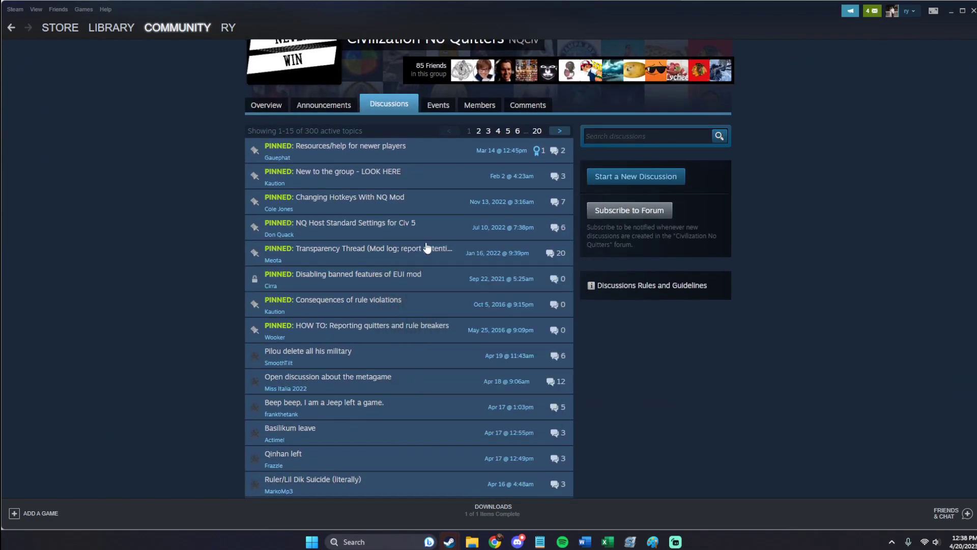
{"action": "left_click", "coordinate": [448, 279]}
{"action": "scroll", "coordinate": [450, 293], "scroll_direction": "down", "scroll_amount": 1}
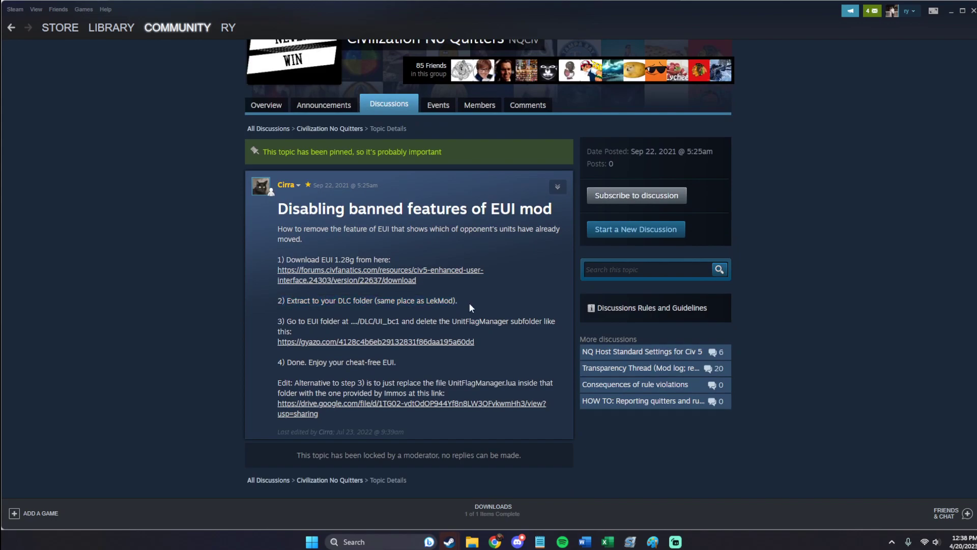
{"action": "left_click_drag", "start_coordinate": [317, 331], "coordinate": [267, 318]}
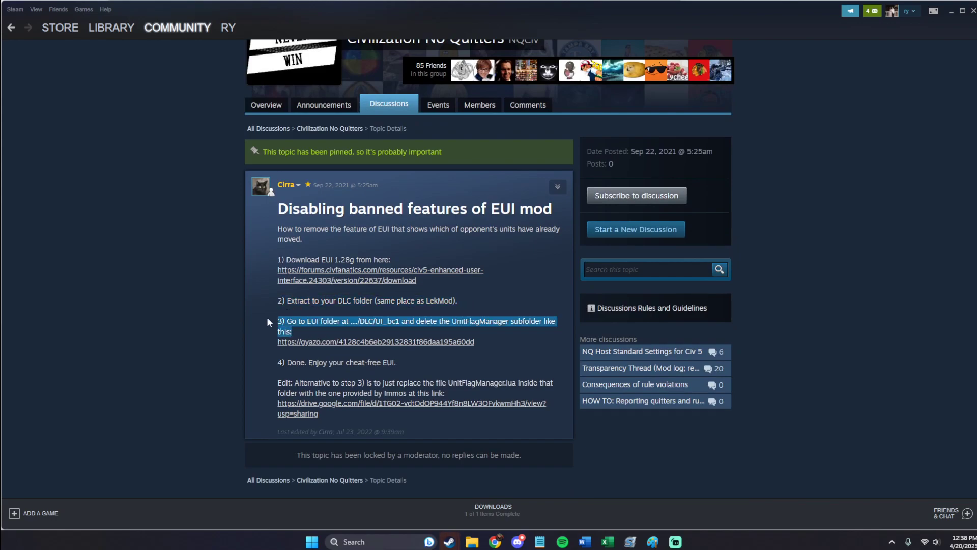
{"action": "left_click", "coordinate": [267, 318]}
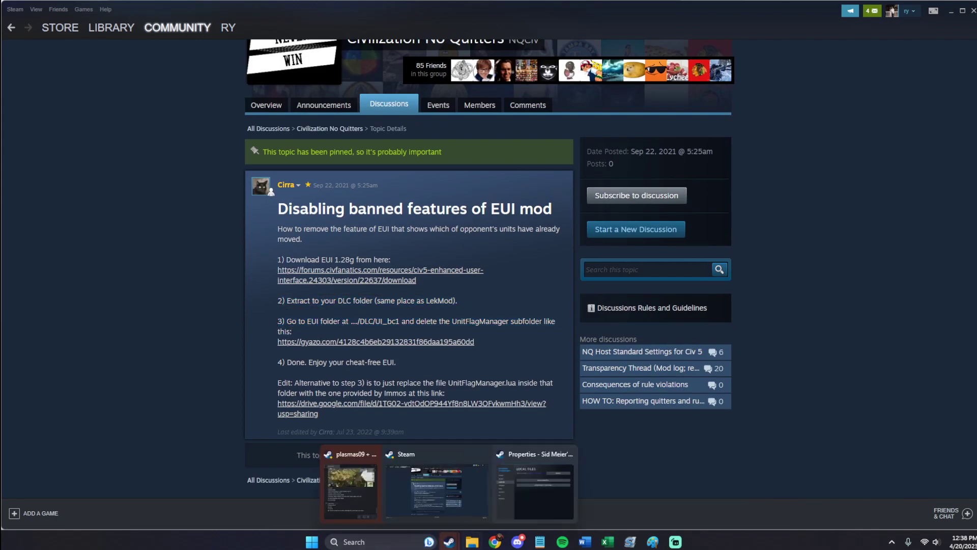
- In the DLC folder window, open 55756-eui_v1_28g (3)\UI_bc1, look inside its UnitFlagManager subfolder and return to UI_bc1
{"action": "mouse_move", "coordinate": [472, 542]}
{"action": "left_click", "coordinate": [507, 510]}
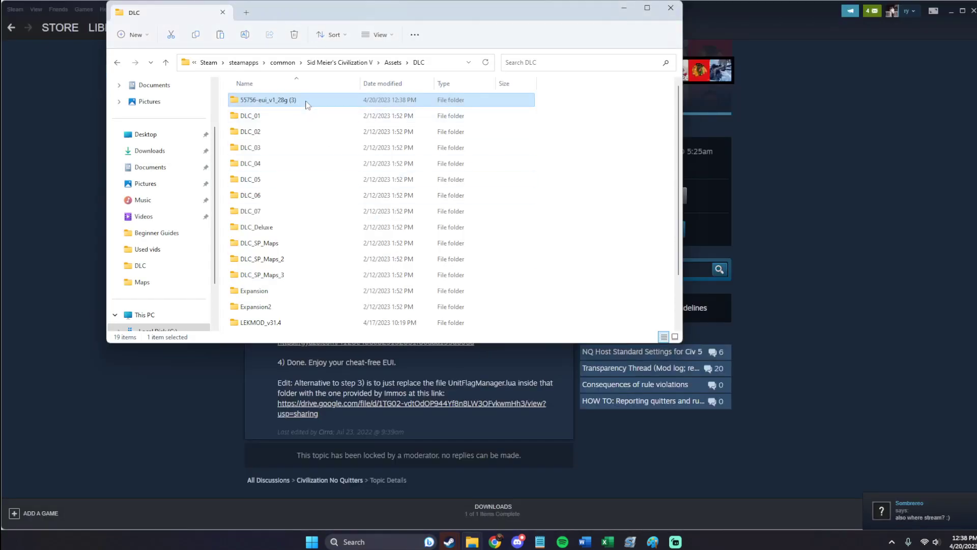
{"action": "double_click", "coordinate": [307, 101]}
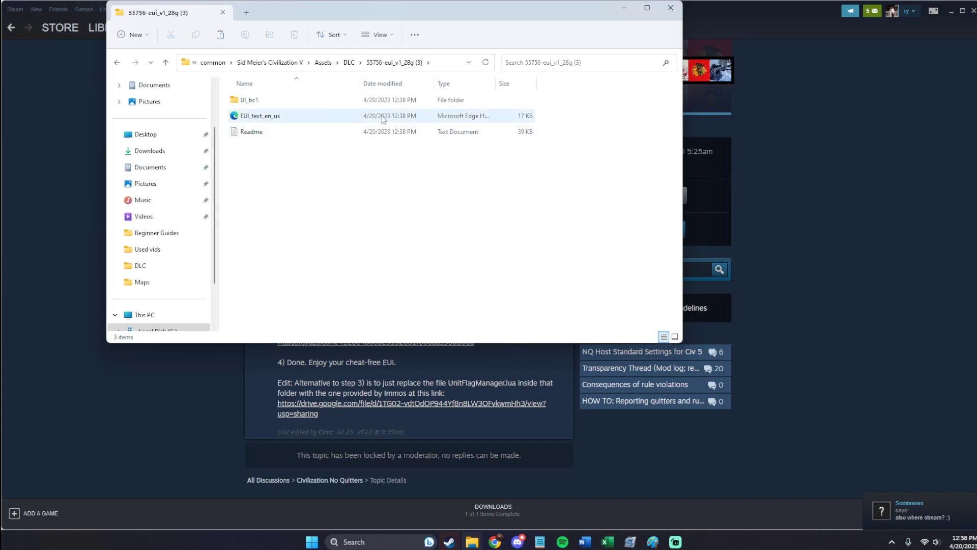
{"action": "left_click", "coordinate": [349, 62]}
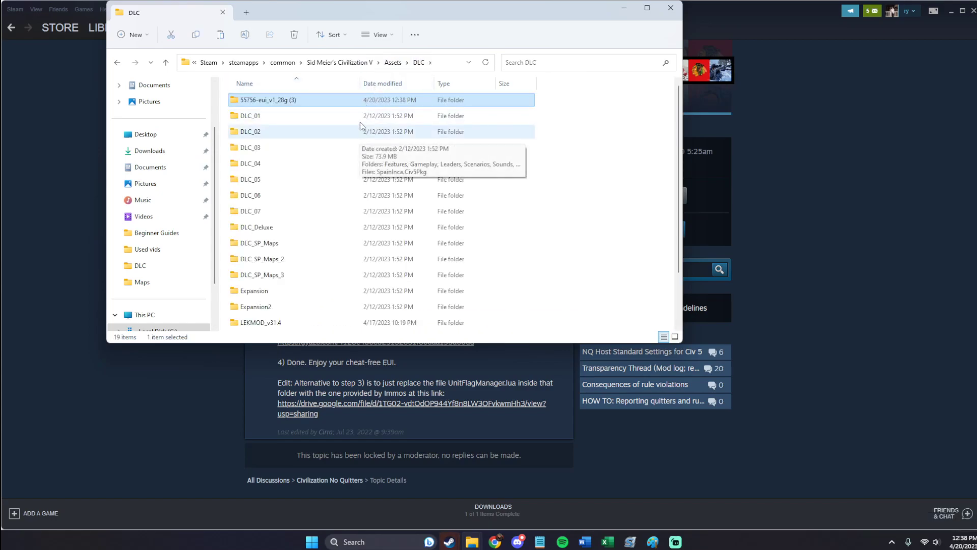
{"action": "double_click", "coordinate": [312, 101]}
{"action": "double_click", "coordinate": [285, 101]}
{"action": "scroll", "coordinate": [264, 208], "scroll_direction": "down", "scroll_amount": 3}
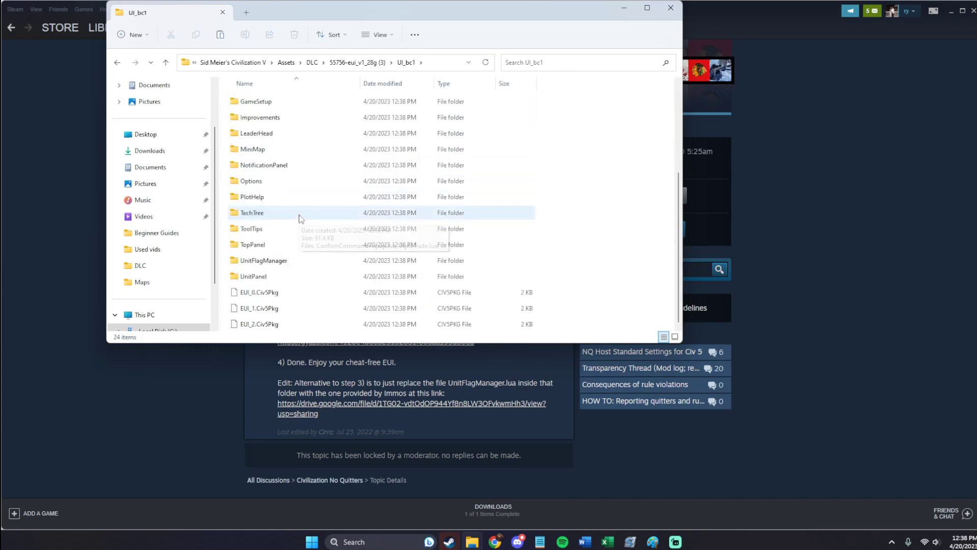
{"action": "double_click", "coordinate": [297, 261]}
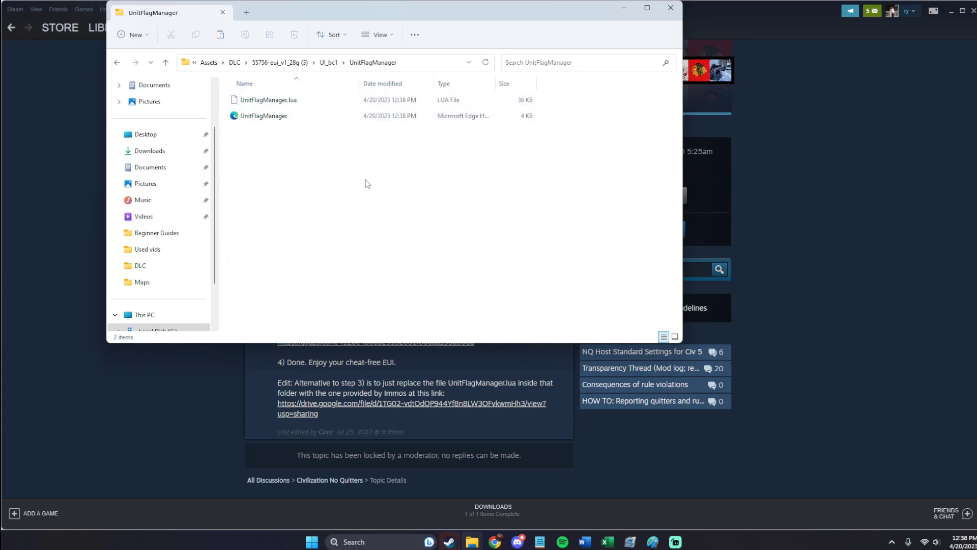
{"action": "key", "text": "alt+Left"}
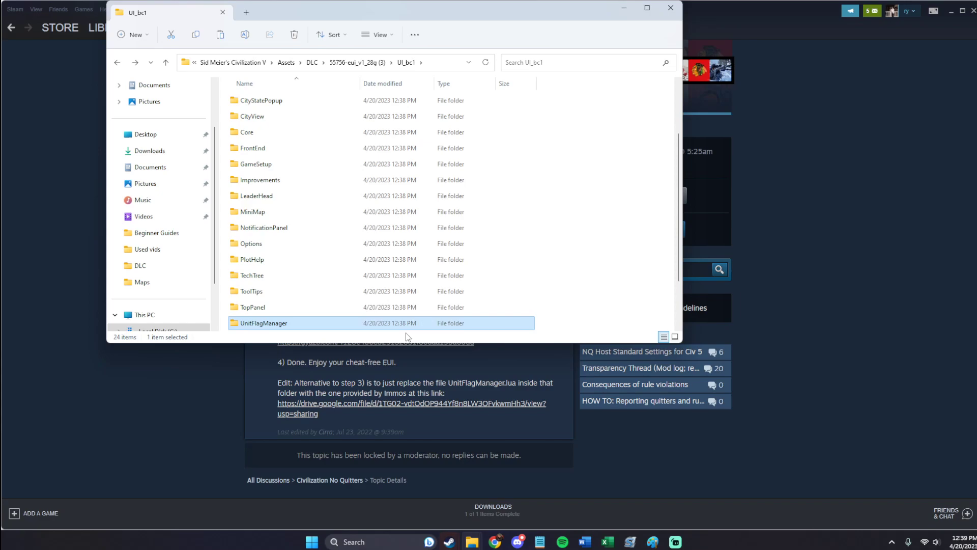
- Follow the Google Drive link in the topic's alternative to step 3 and download UnitFlagManager.lua
{"action": "left_click", "coordinate": [485, 387]}
{"action": "left_click_drag", "start_coordinate": [374, 383], "coordinate": [452, 387]}
{"action": "left_click", "coordinate": [273, 368]}
{"action": "left_click", "coordinate": [452, 387]}
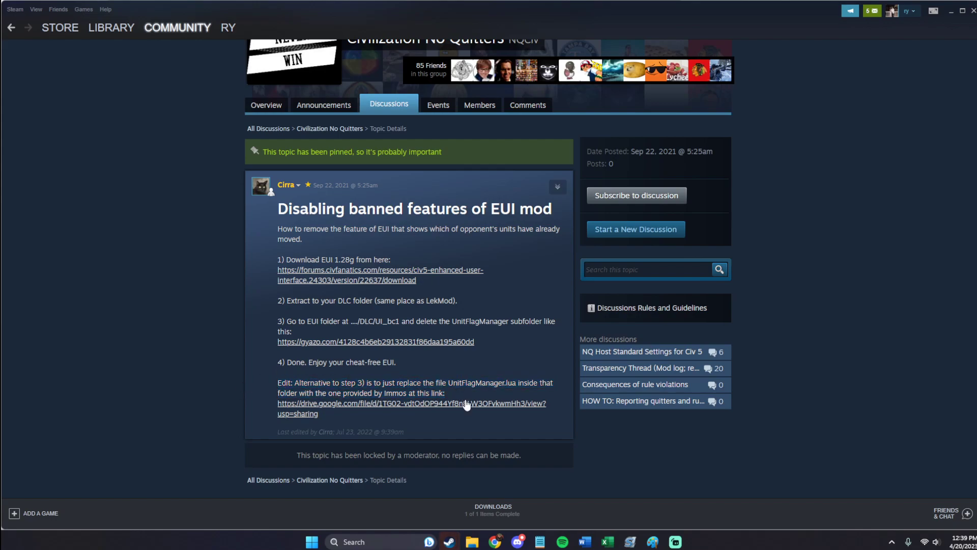
{"action": "left_click_drag", "start_coordinate": [467, 395], "coordinate": [287, 369]}
{"action": "left_click", "coordinate": [326, 395]}
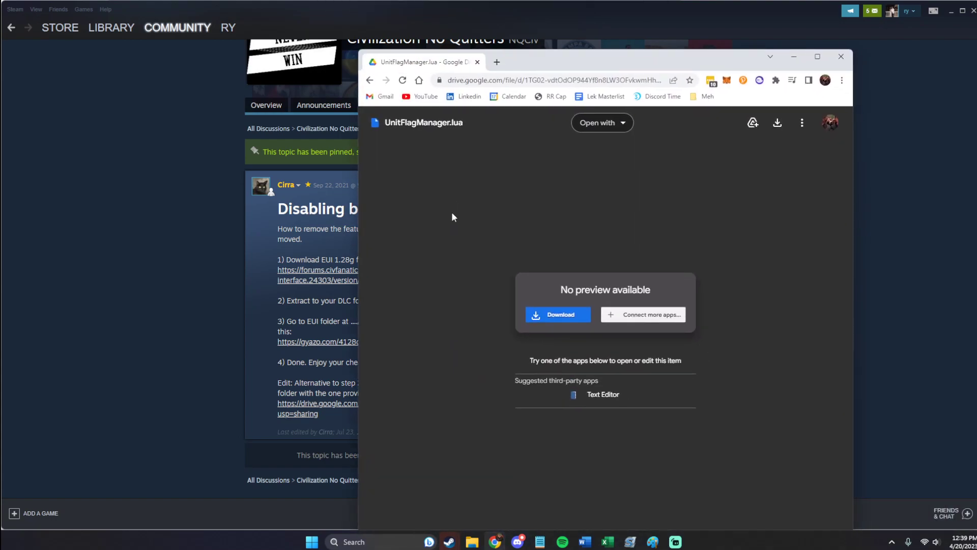
{"action": "left_click", "coordinate": [777, 125]}
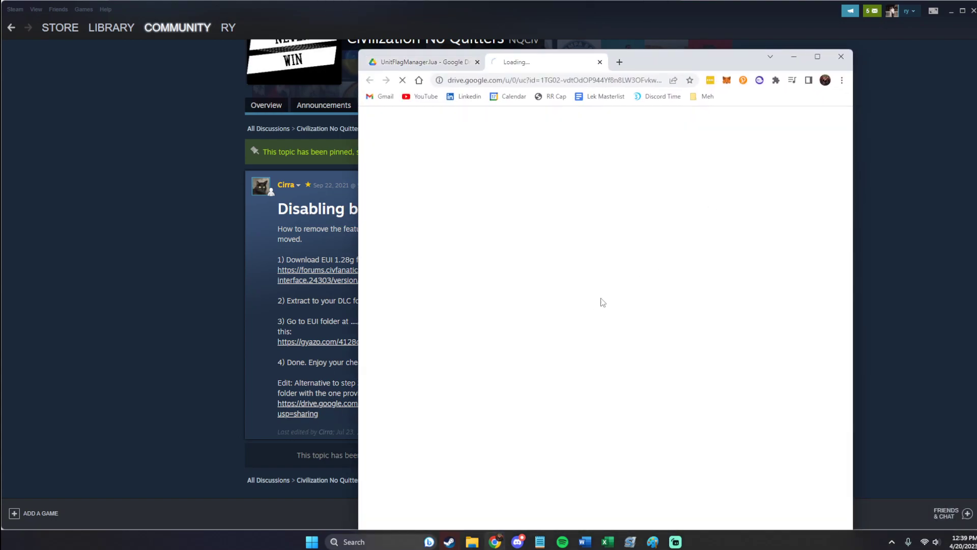
{"action": "left_click", "coordinate": [761, 304]}
- Move the browser window with the Google Drive page aside to uncover the Steam discussion
{"action": "left_click_drag", "start_coordinate": [741, 58], "coordinate": [976, 77]}
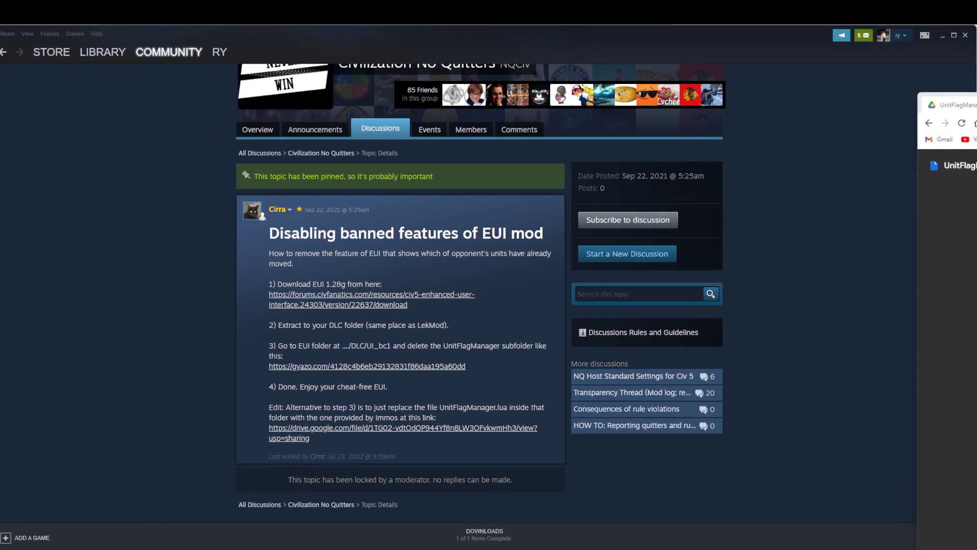
{"action": "left_click_drag", "start_coordinate": [948, 113], "coordinate": [976, 86]}
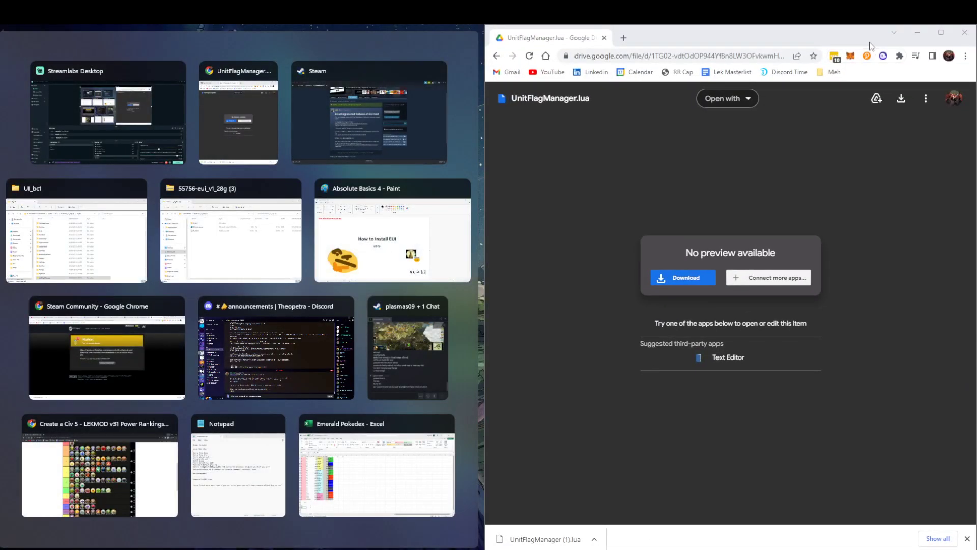
{"action": "left_click_drag", "start_coordinate": [870, 43], "coordinate": [976, 71]}
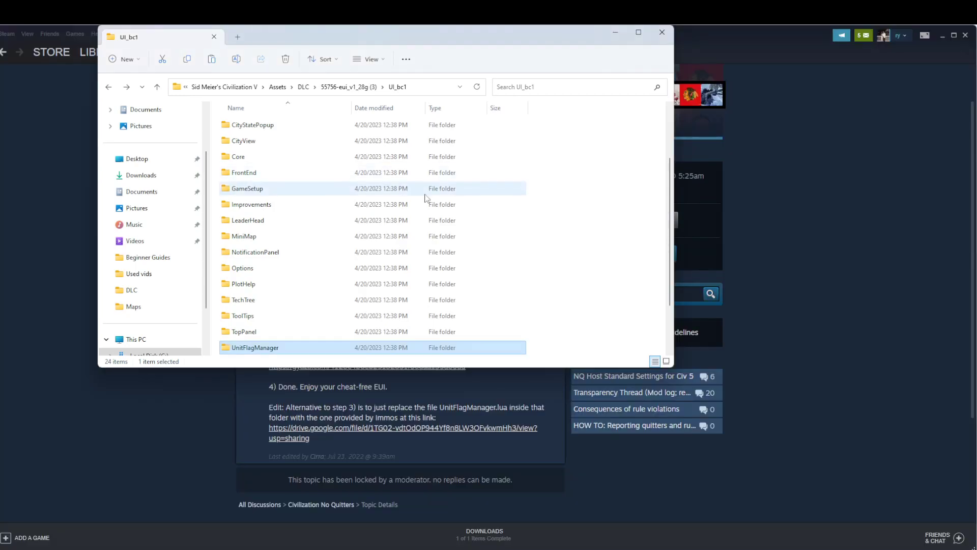
- Copy the downloaded UnitFlagManager (1).lua file from Downloads and return to the UI_bc1 folder
{"action": "scroll", "coordinate": [448, 250], "scroll_direction": "up", "scroll_amount": 5}
{"action": "left_click", "coordinate": [141, 240]}
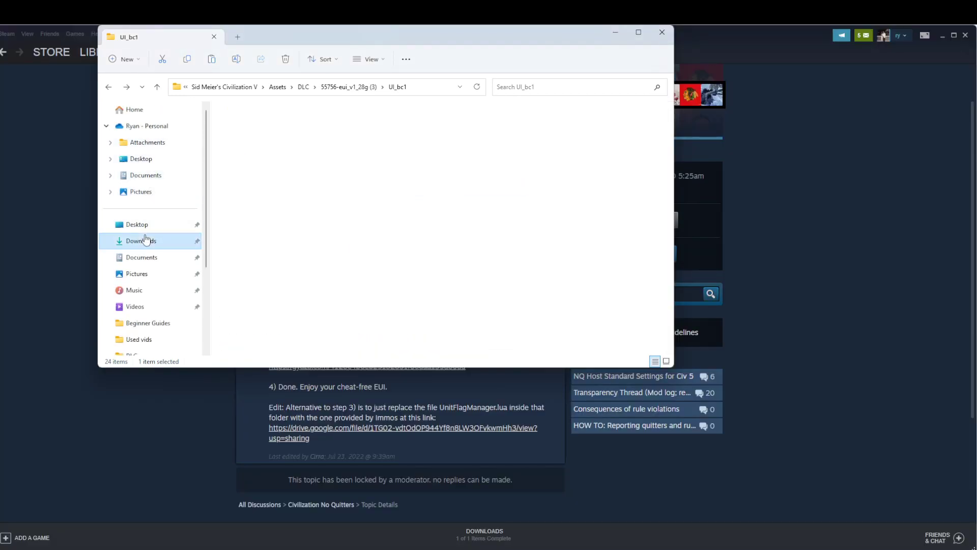
{"action": "left_click", "coordinate": [264, 140]}
{"action": "key", "text": "alt+Left"}
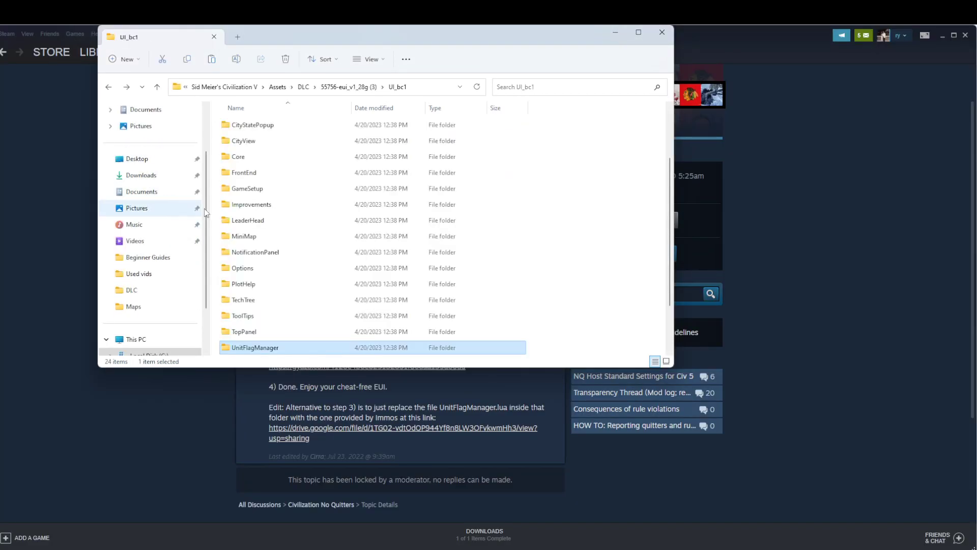
- In the UnitFlagManager subfolder, replace UnitFlagManager.lua with the copied UnitFlagManager (1).lua, and close the folder window
{"action": "scroll", "coordinate": [335, 248], "scroll_direction": "down", "scroll_amount": 2}
{"action": "double_click", "coordinate": [265, 286]}
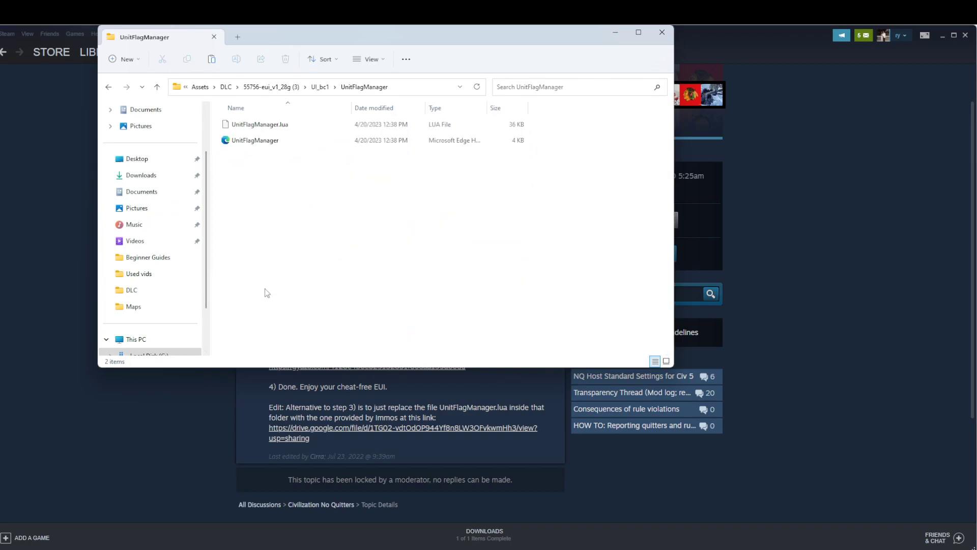
{"action": "left_click", "coordinate": [289, 121]}
{"action": "key", "text": "Delete"}
{"action": "key", "text": "ctrl+z"}
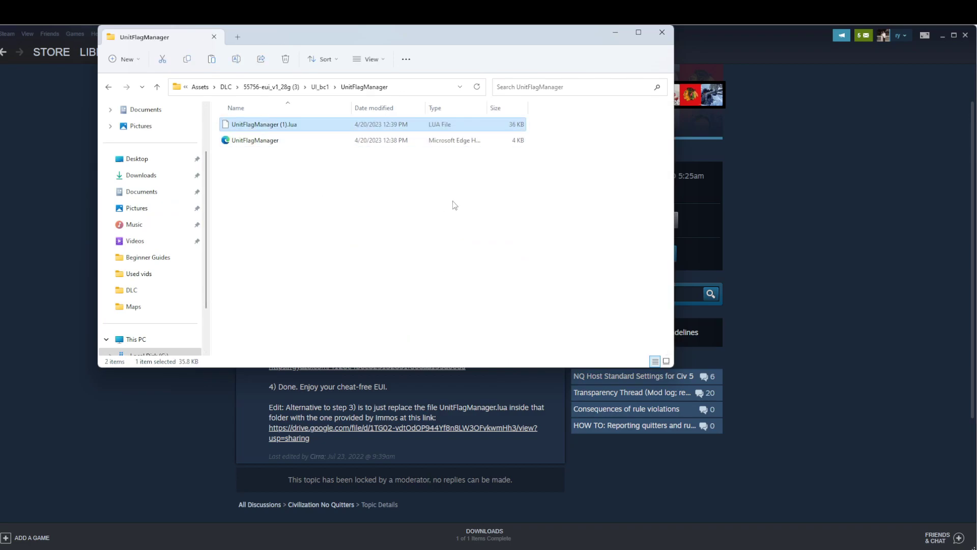
{"action": "left_click", "coordinate": [661, 33]}
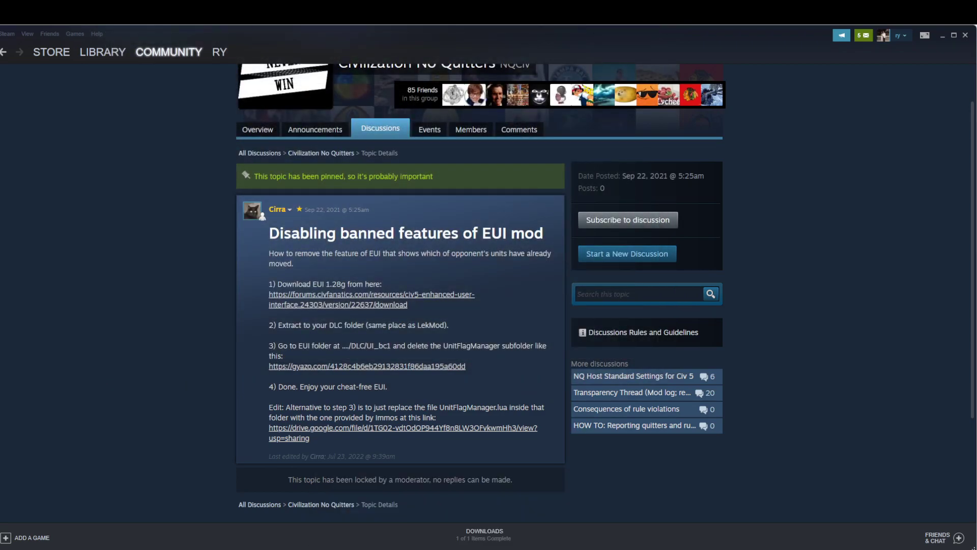
- Launch Sid Meier's Civilization V from Steam and start it in DirectX 9 mode
{"action": "right_click", "coordinate": [440, 549]}
{"action": "left_click", "coordinate": [392, 274]}
{"action": "left_click", "coordinate": [393, 275]}
{"action": "scroll", "coordinate": [408, 282], "scroll_direction": "down", "scroll_amount": 1}
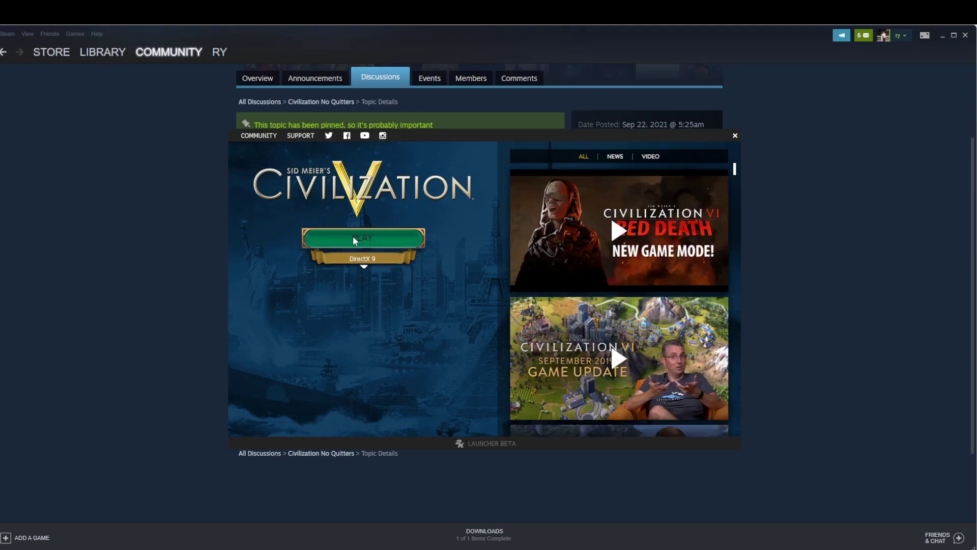
{"action": "left_click", "coordinate": [352, 236]}
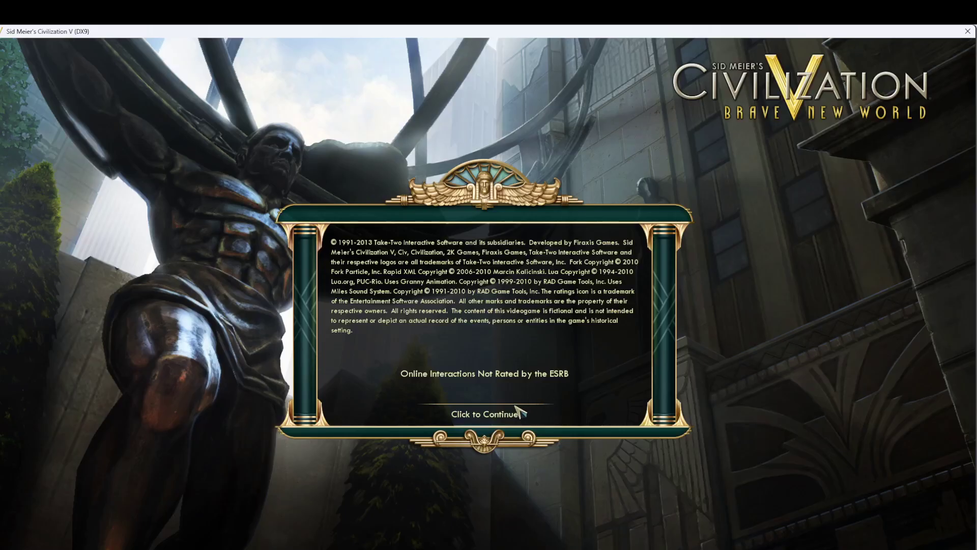
- Pass the legal notice and start a single-player game with the current settings, continuing past the leader introduction
{"action": "left_click", "coordinate": [514, 409]}
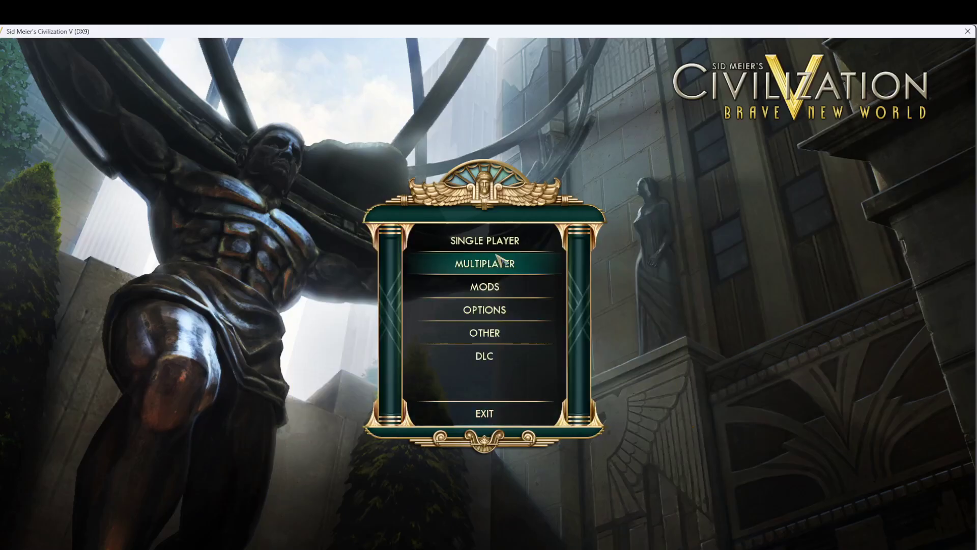
{"action": "left_click", "coordinate": [498, 237]}
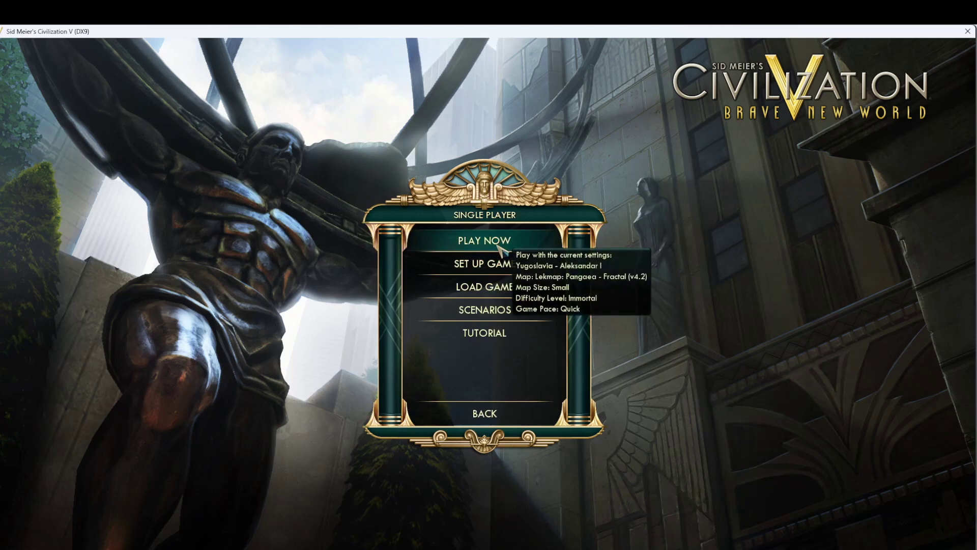
{"action": "left_click", "coordinate": [499, 245]}
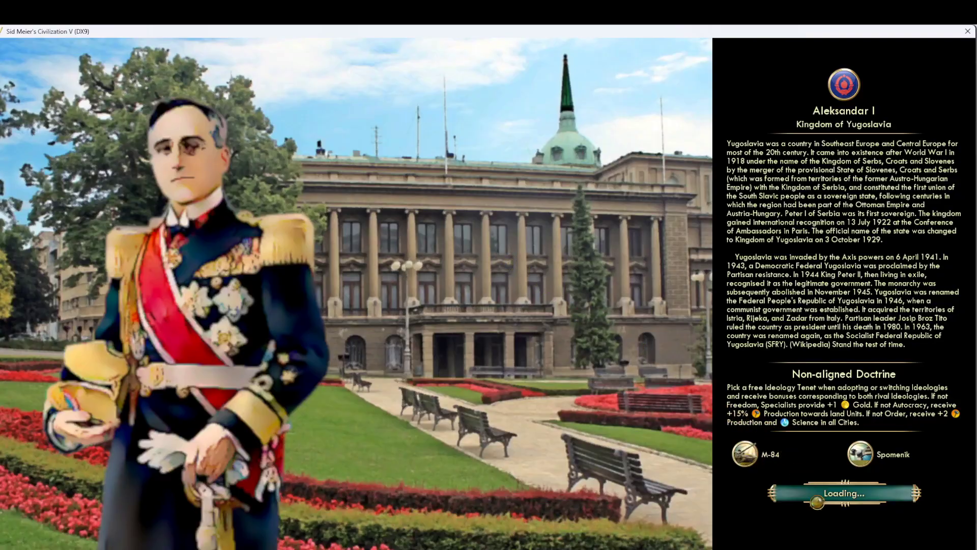
{"action": "left_click", "coordinate": [813, 497]}
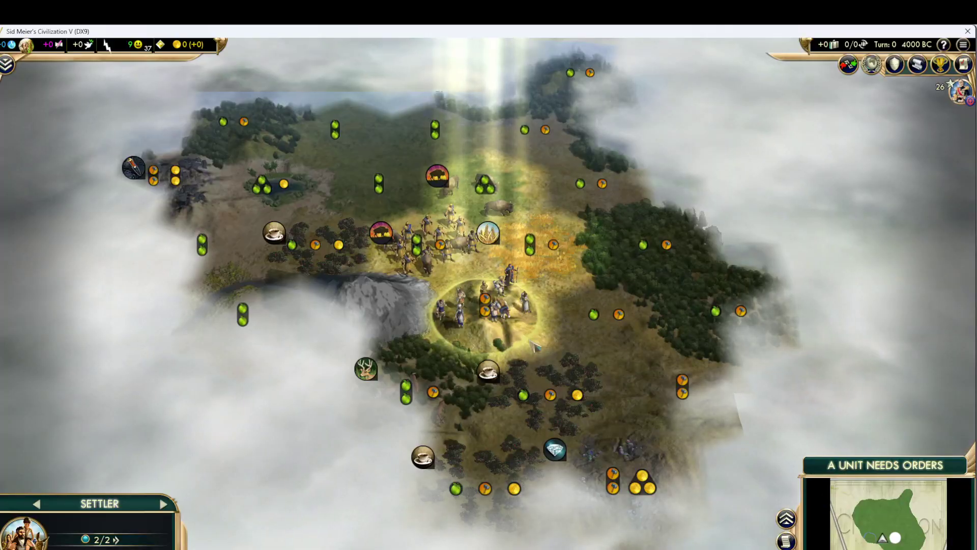
- Found the capital city with the settler on its starting tile
{"action": "scroll", "coordinate": [527, 373], "scroll_direction": "down", "scroll_amount": 2}
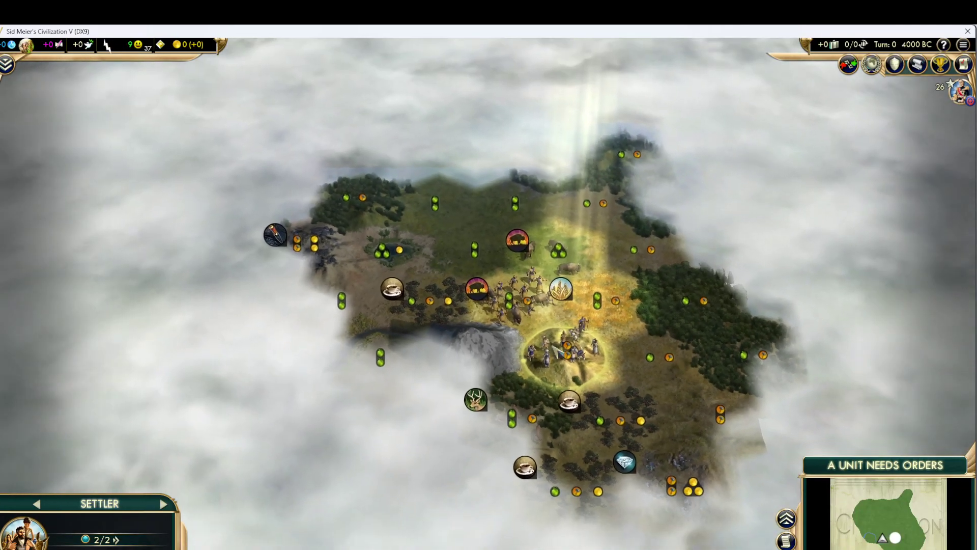
{"action": "scroll", "coordinate": [527, 373], "scroll_direction": "down", "scroll_amount": 1}
{"action": "key", "text": "b"}
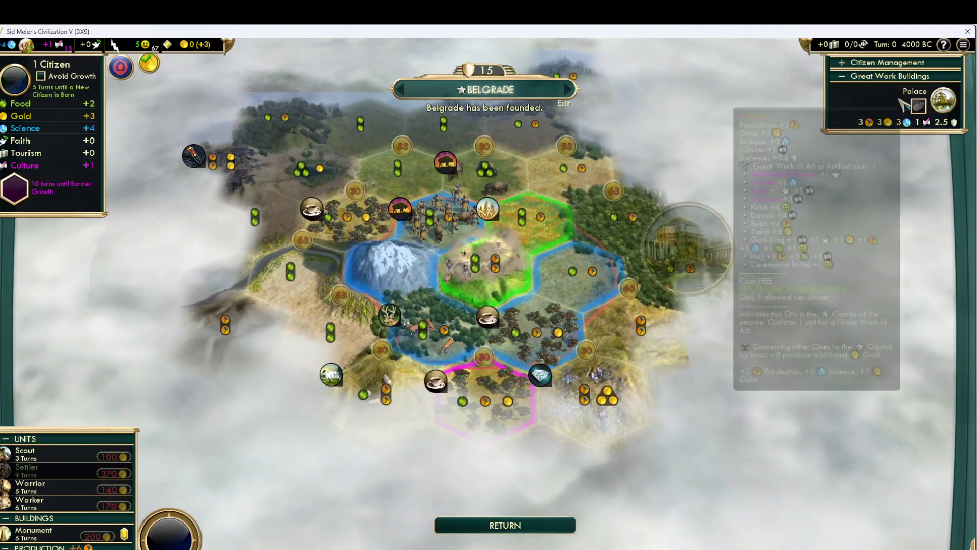
- Expand the capital's Citizen Management options, set its production to a Scout and return to the map
{"action": "left_click", "coordinate": [887, 63]}
{"action": "left_click", "coordinate": [868, 114]}
{"action": "left_click", "coordinate": [49, 449]}
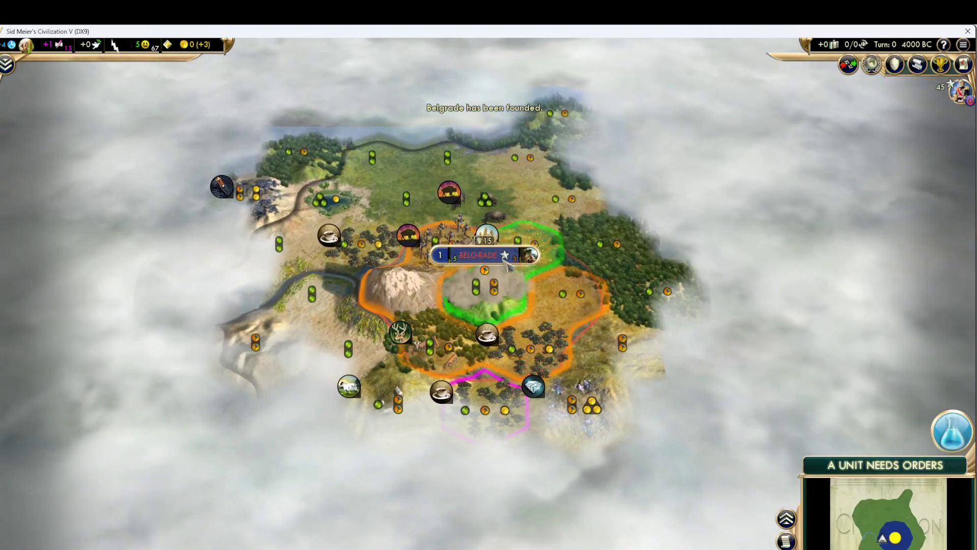
{"action": "scroll", "coordinate": [527, 267], "scroll_direction": "down", "scroll_amount": 3}
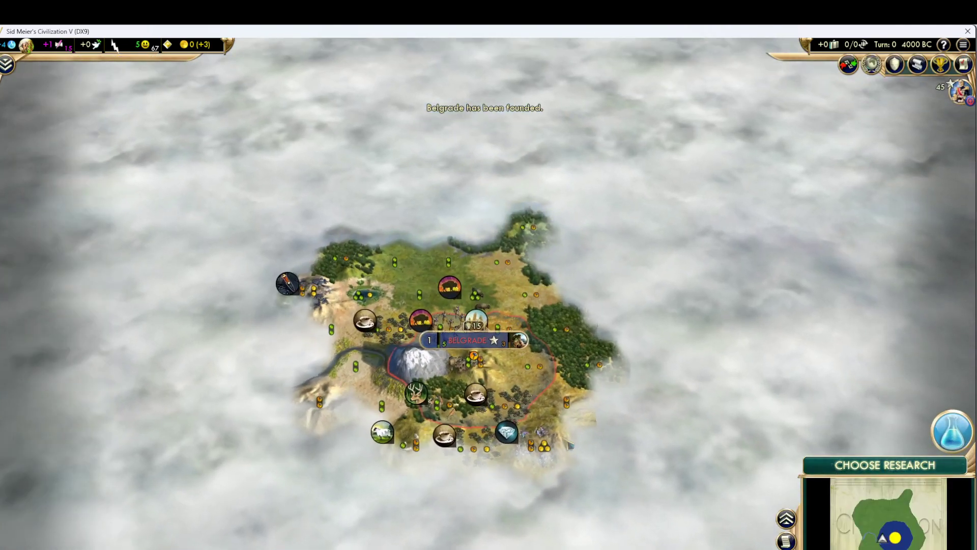